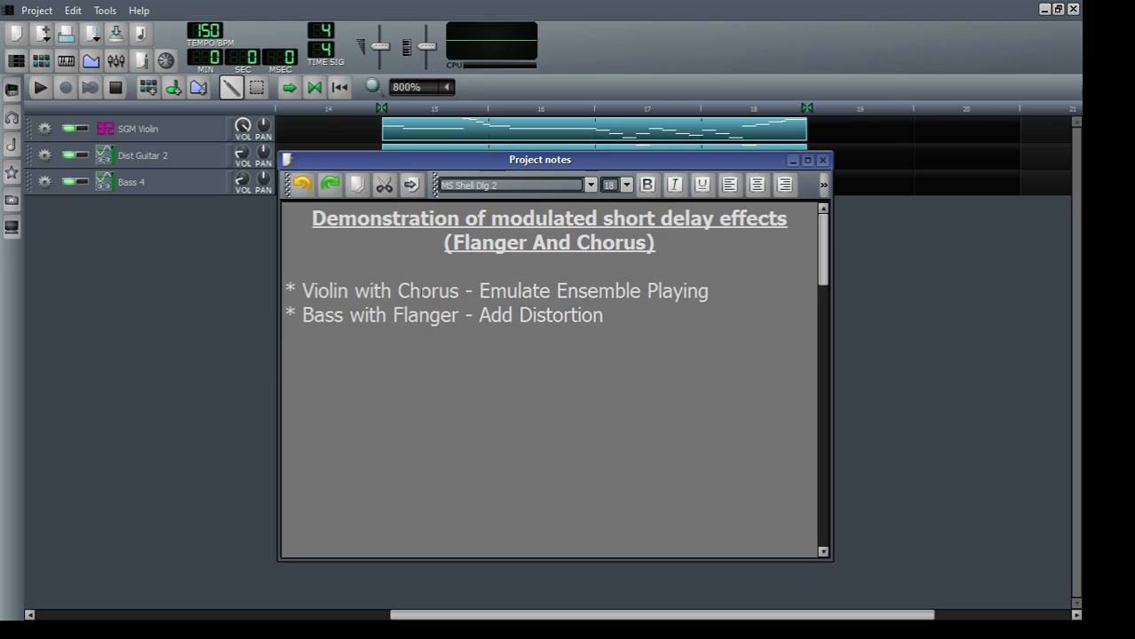
Step: Go through the violin chorus and bass flanger lines in the project notes and close the notes
double_click(420, 290)
double_click(335, 288)
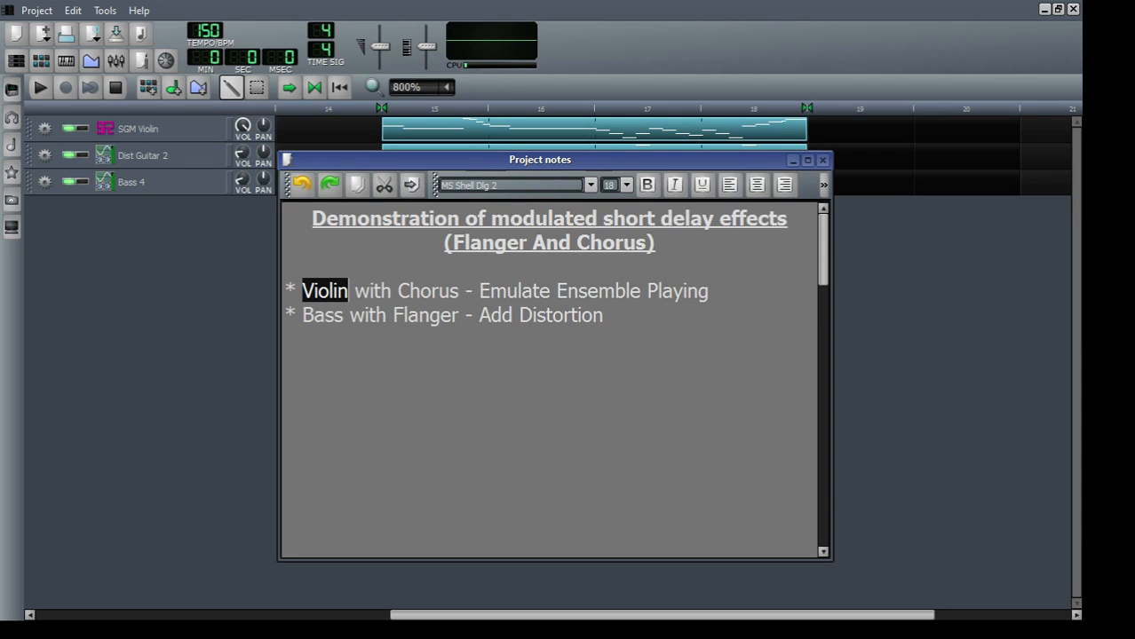
left_click(584, 316)
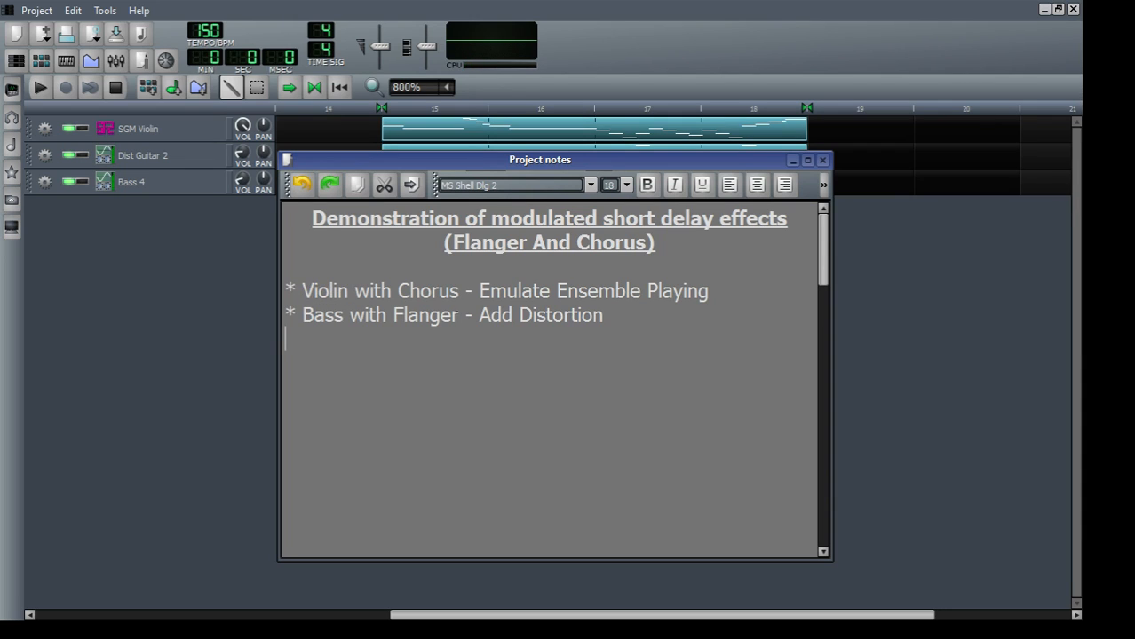
double_click(456, 315)
left_click(442, 311)
double_click(598, 317)
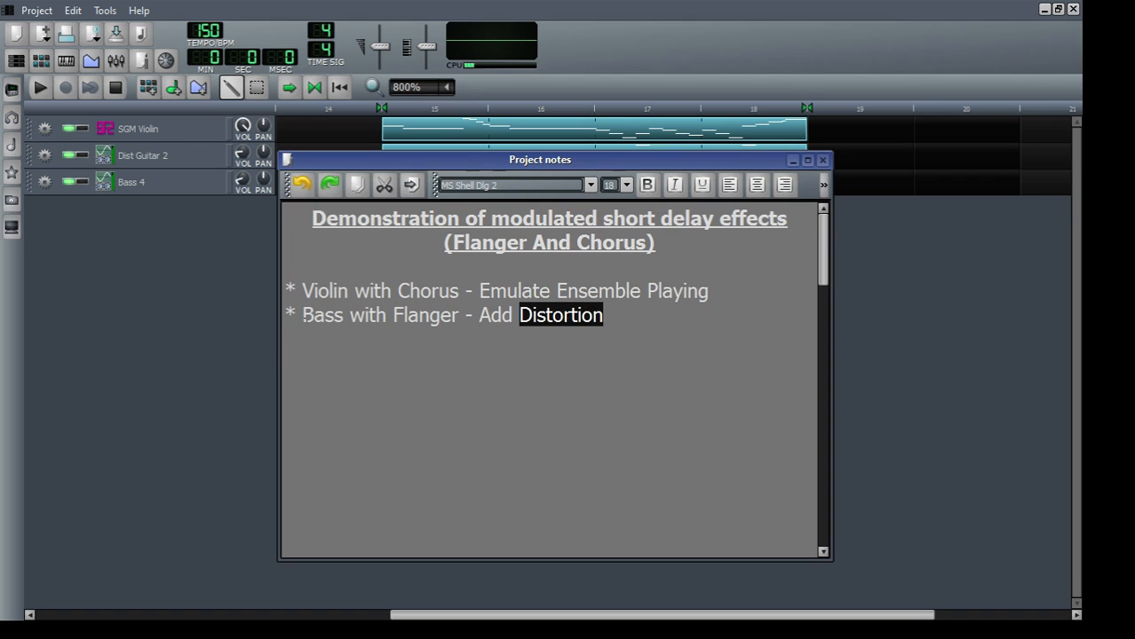
double_click(305, 318)
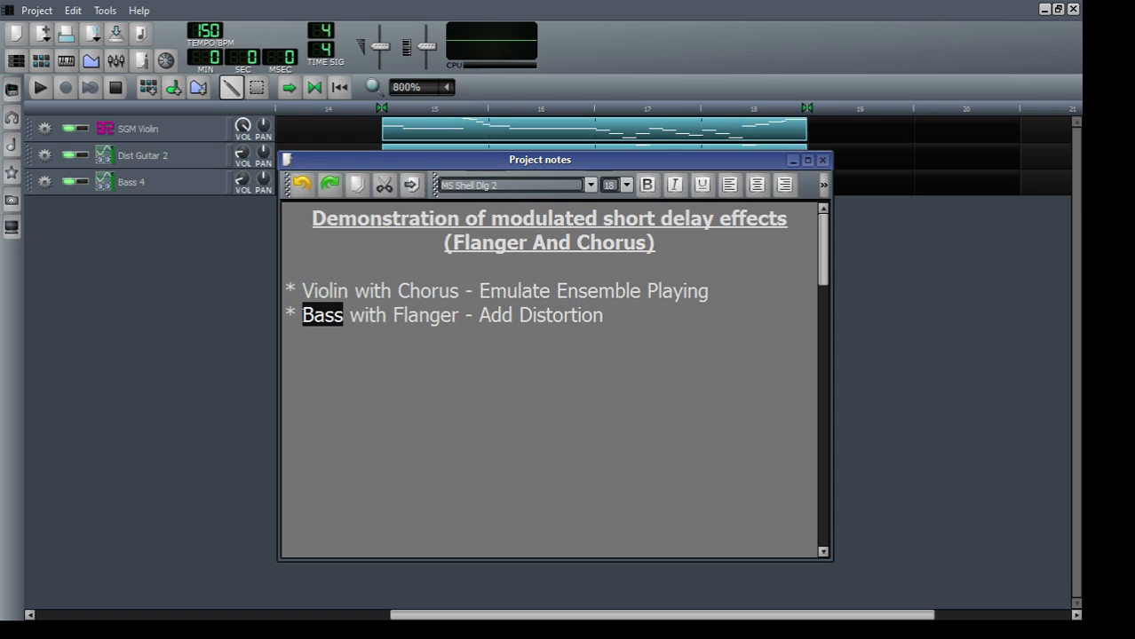
key("F10")
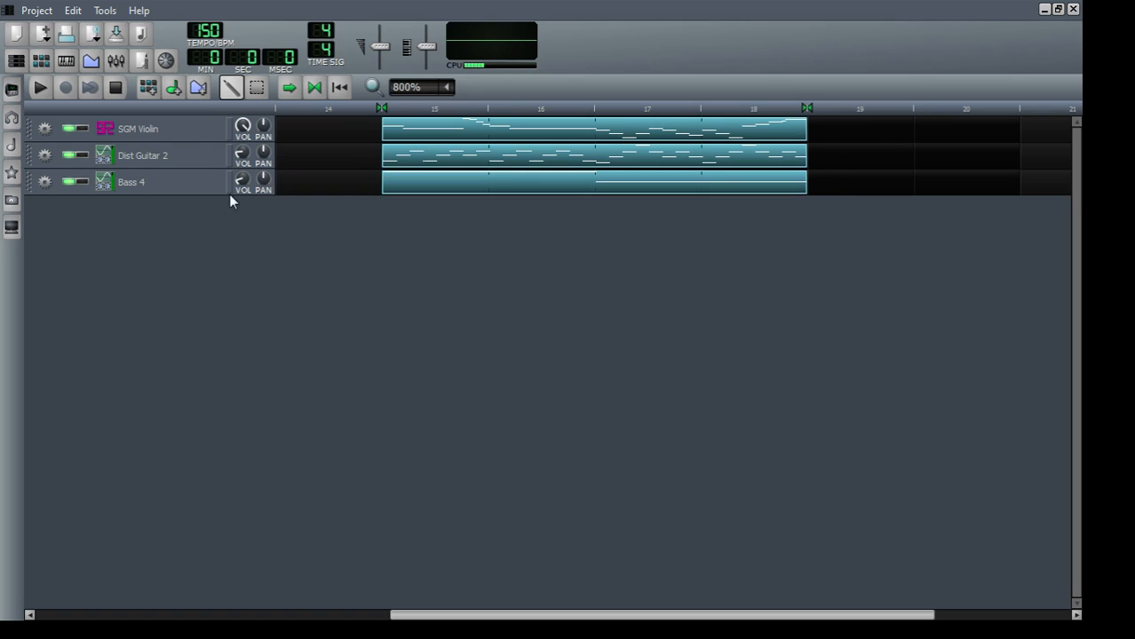
Step: Play the looped song section and pause playback after listening
left_click(40, 88)
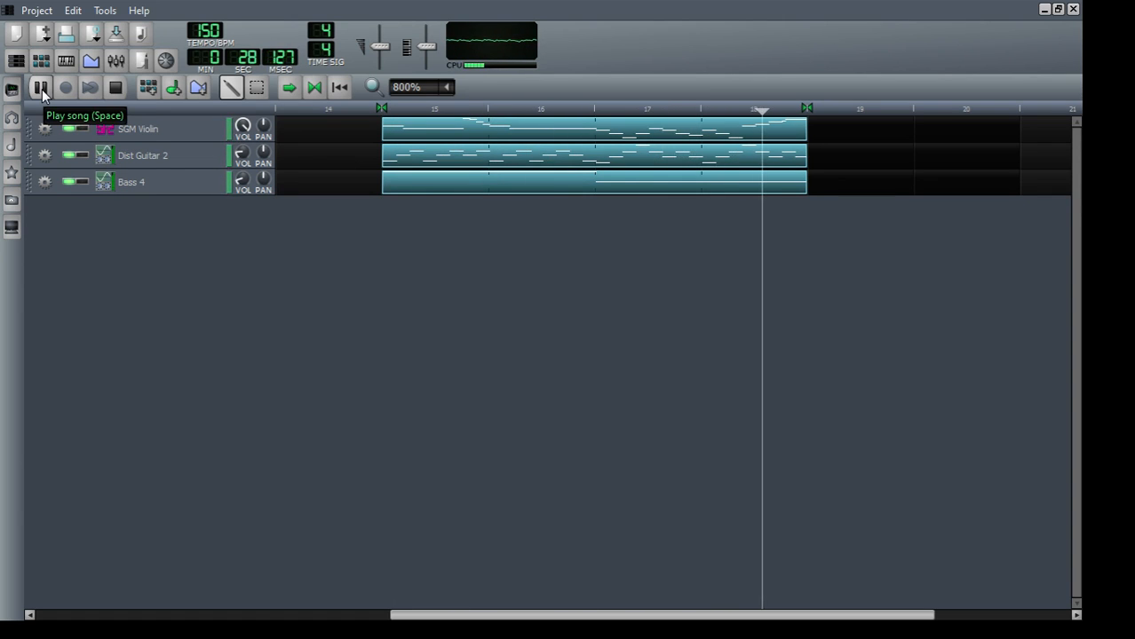
left_click(41, 89)
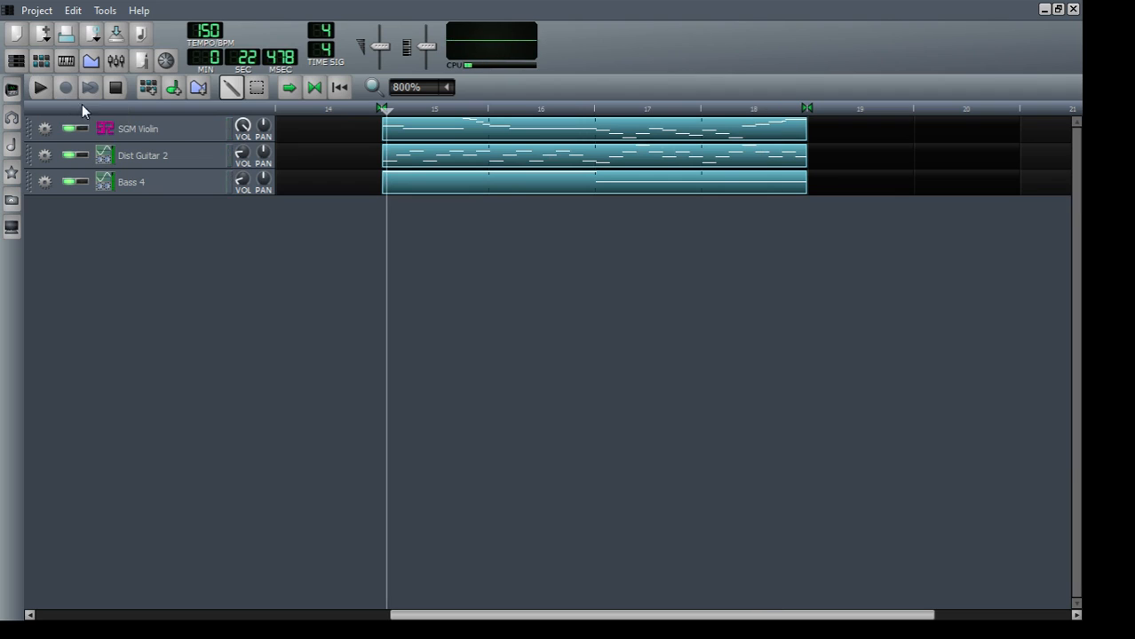
Step: Add the Calf MultiChorus LADSPA effect to the SGM Violin track's effects chain
left_click(170, 140)
left_click_drag(140, 85, 632, 138)
left_click(541, 217)
left_click(627, 426)
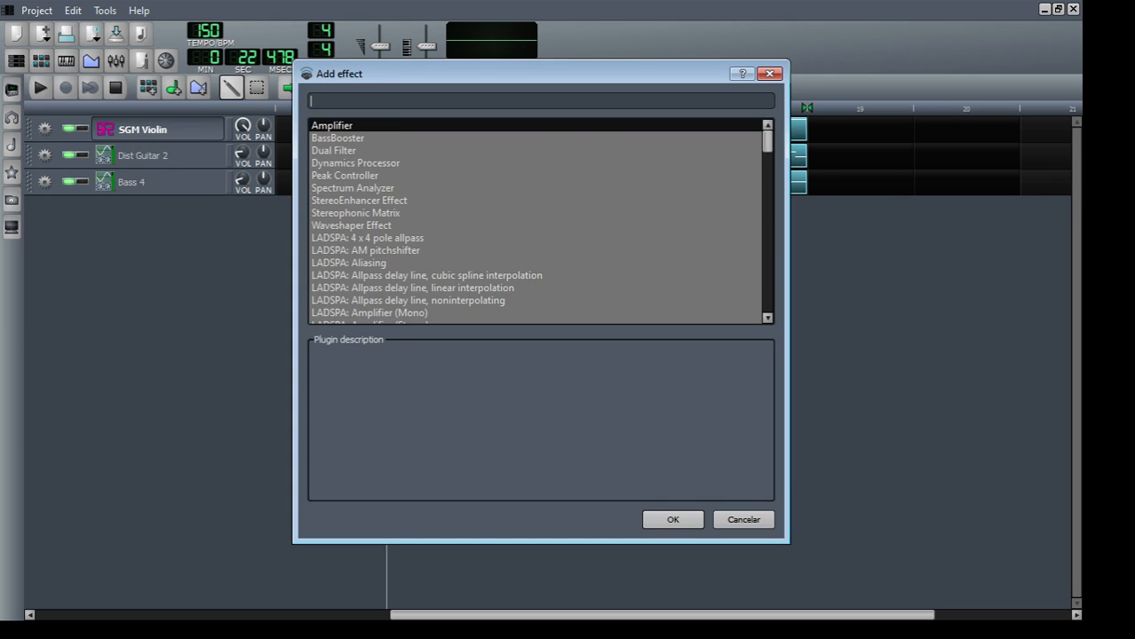
type("Chorus")
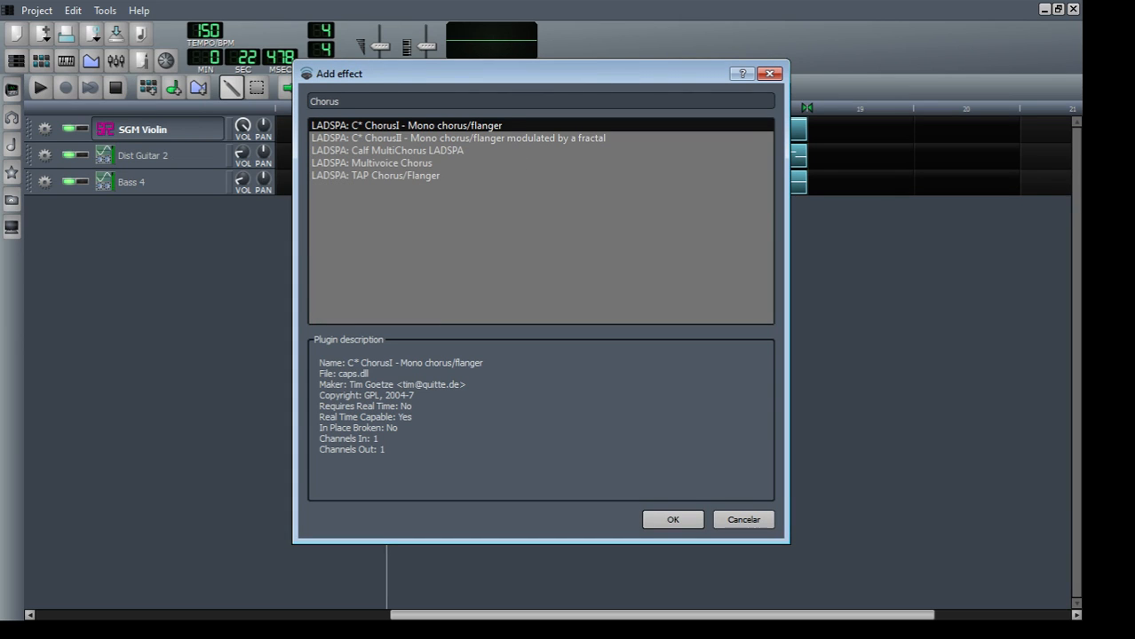
left_click(406, 151)
left_click(673, 520)
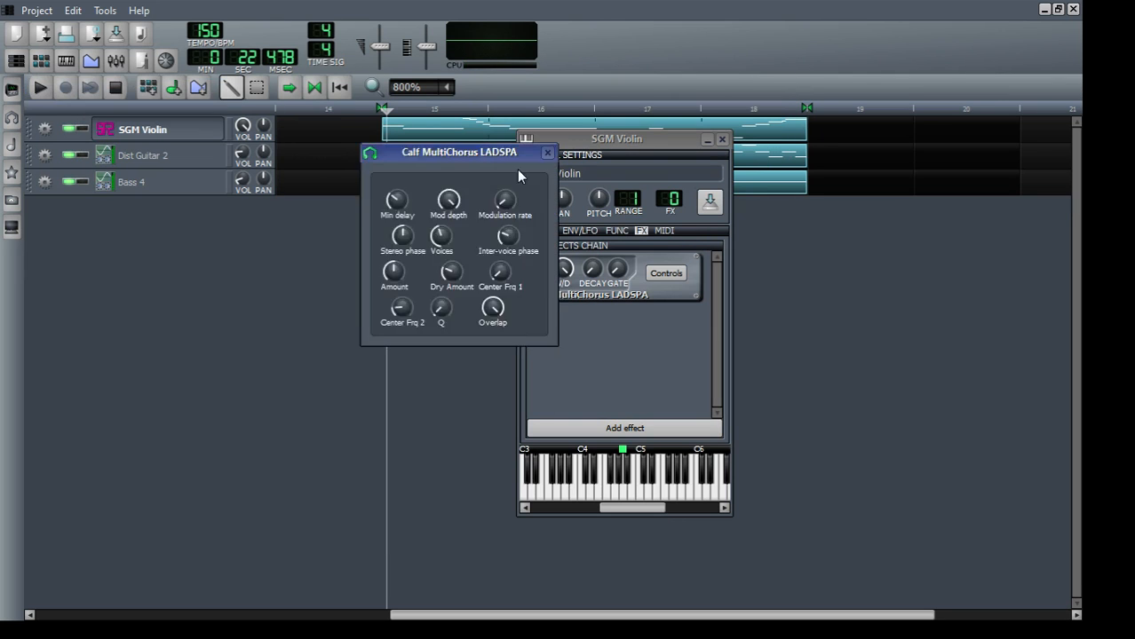
Step: Arrange the MultiChorus controls beside the SGM Violin instrument window
left_click_drag(477, 158, 954, 256)
left_click_drag(615, 136, 699, 132)
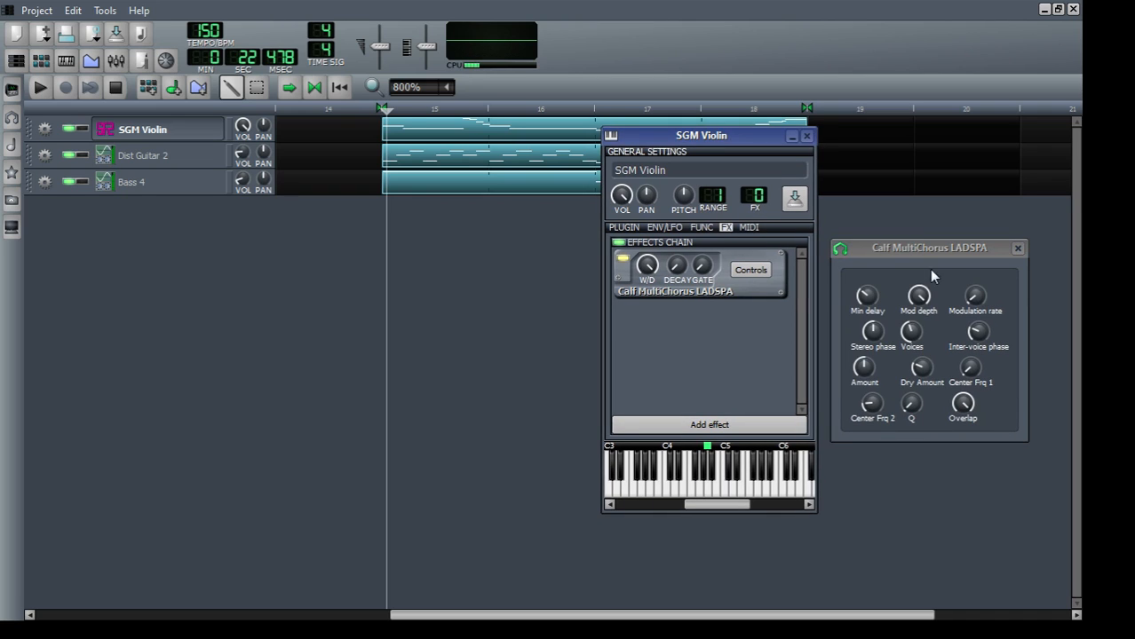
left_click_drag(895, 248, 896, 253)
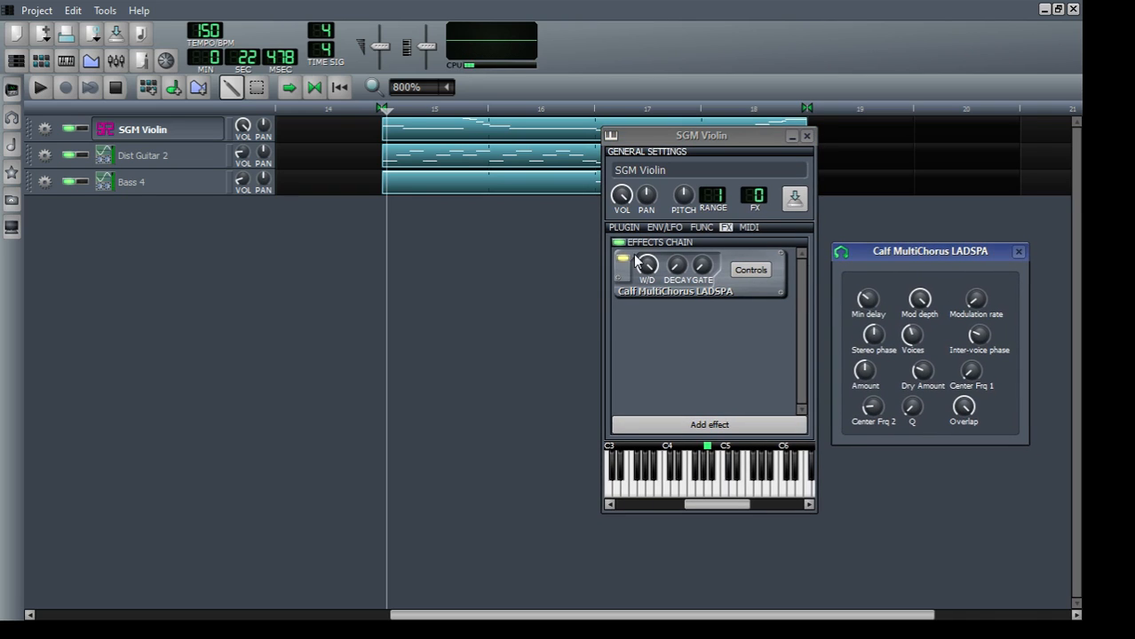
Step: Show the Calf MultiChorus parameters section of the project notes and place the notes beside the violin window
left_click(141, 62)
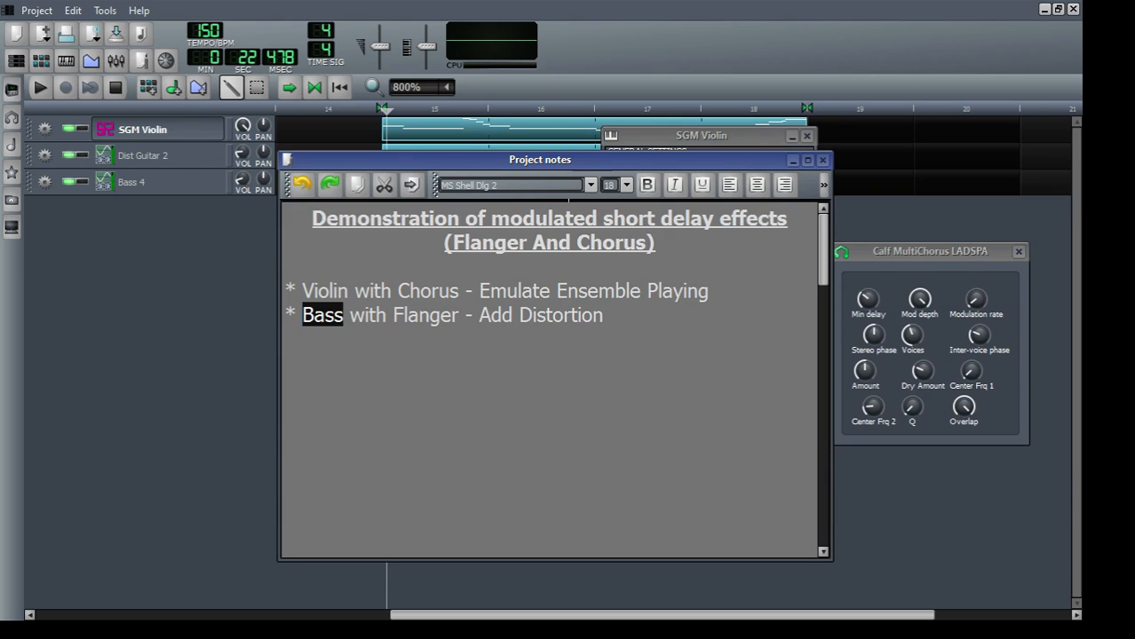
scroll(656, 255, "down", 7)
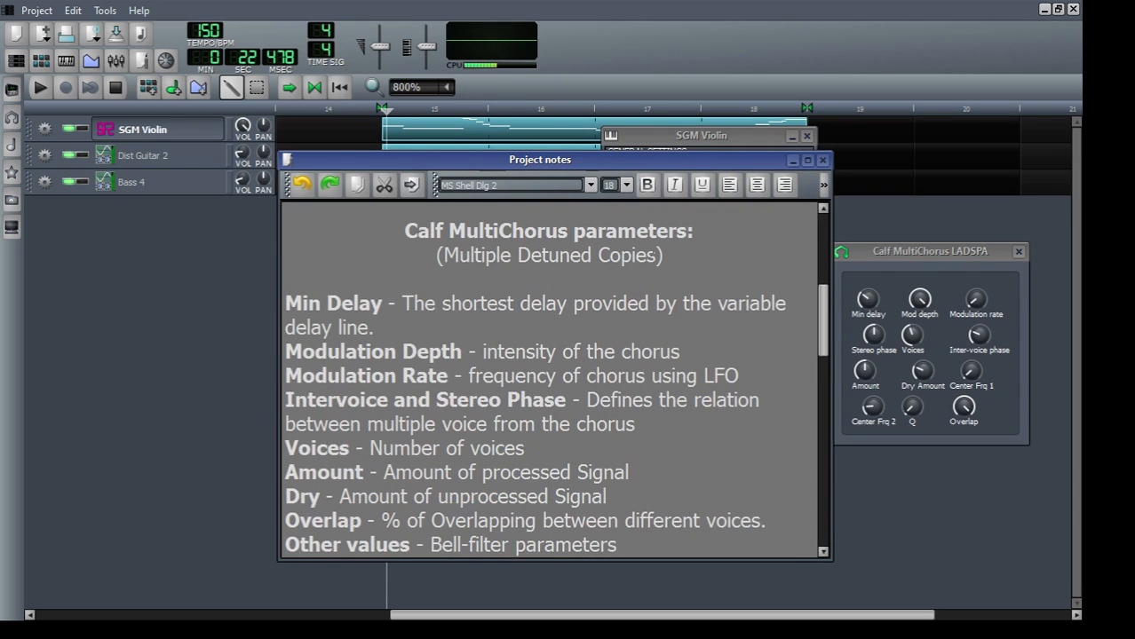
left_click_drag(669, 163, 443, 143)
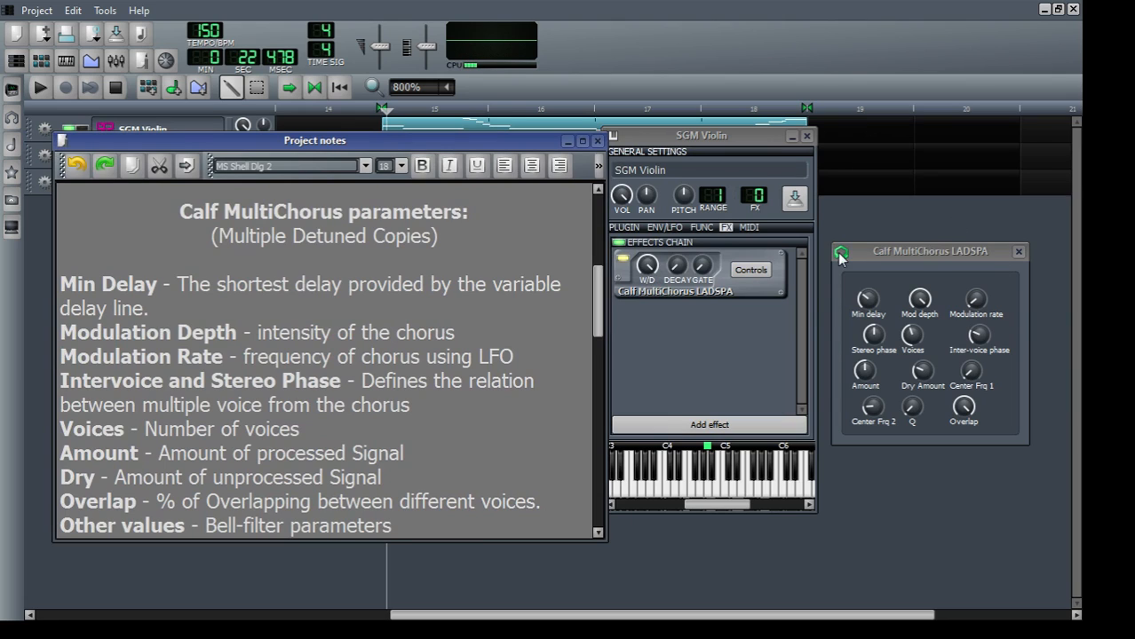
Step: Toggle the MultiChorus bypass on the violin and play test notes to compare the dry and processed sound
left_click(622, 262)
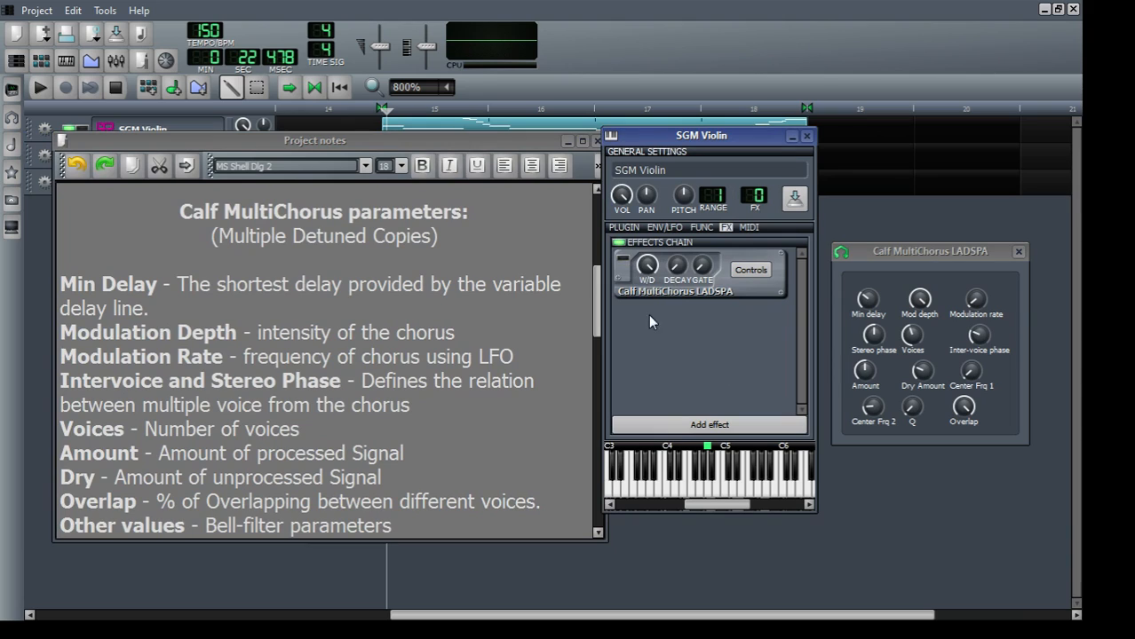
key("y")
key("y")
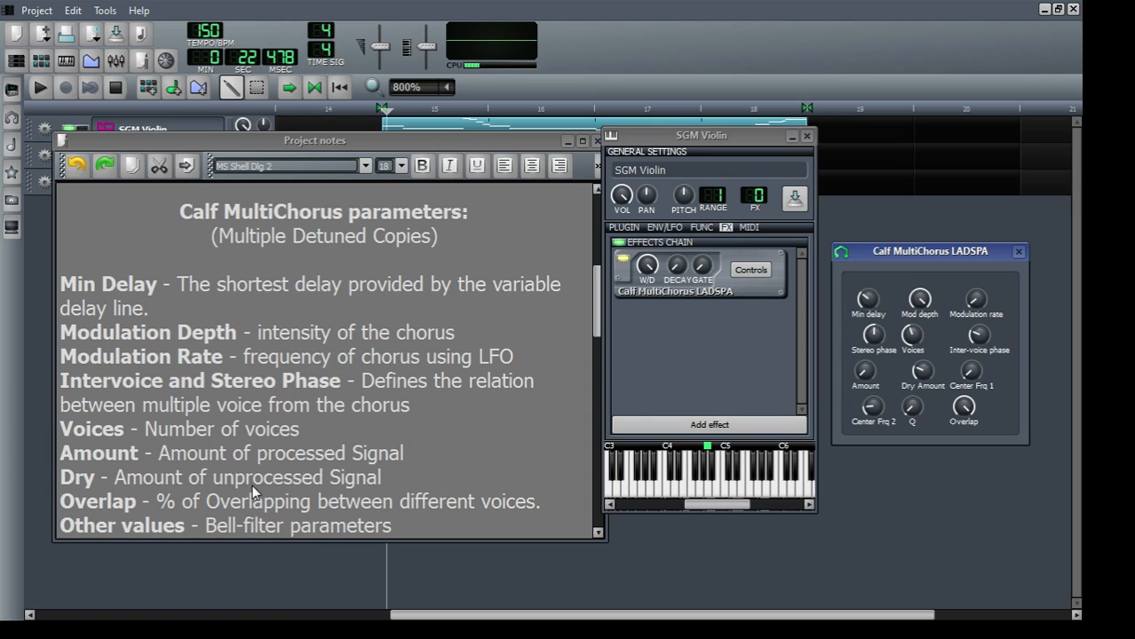
Step: Turn the MultiChorus Dry Amount down to its minimum and reduce its Amount
left_click(928, 377)
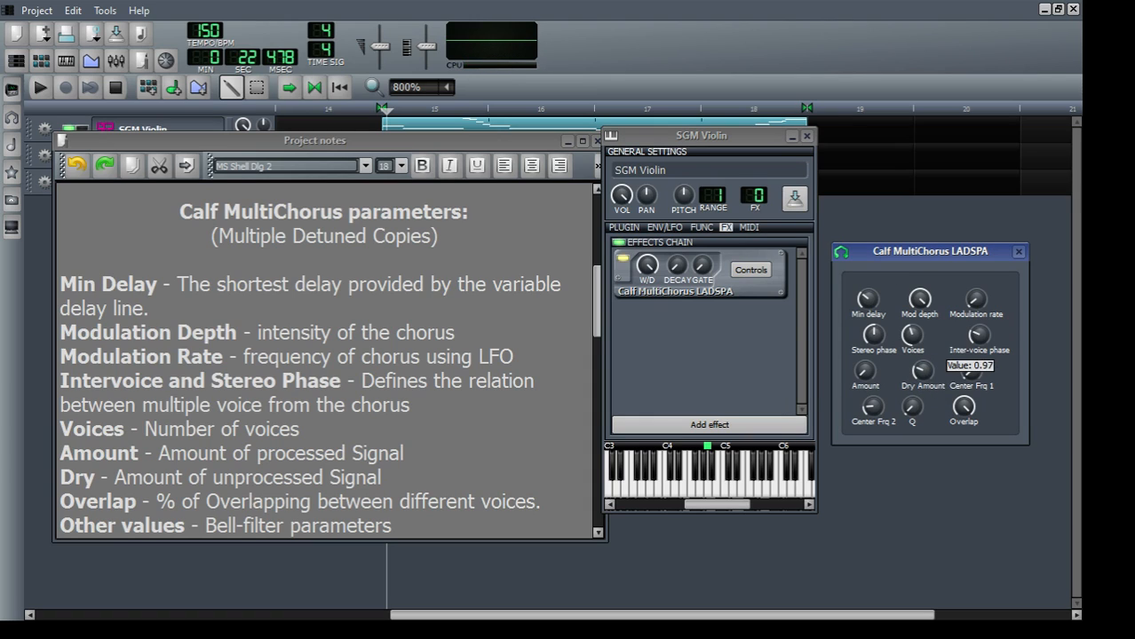
left_click_drag(928, 377, 928, 404)
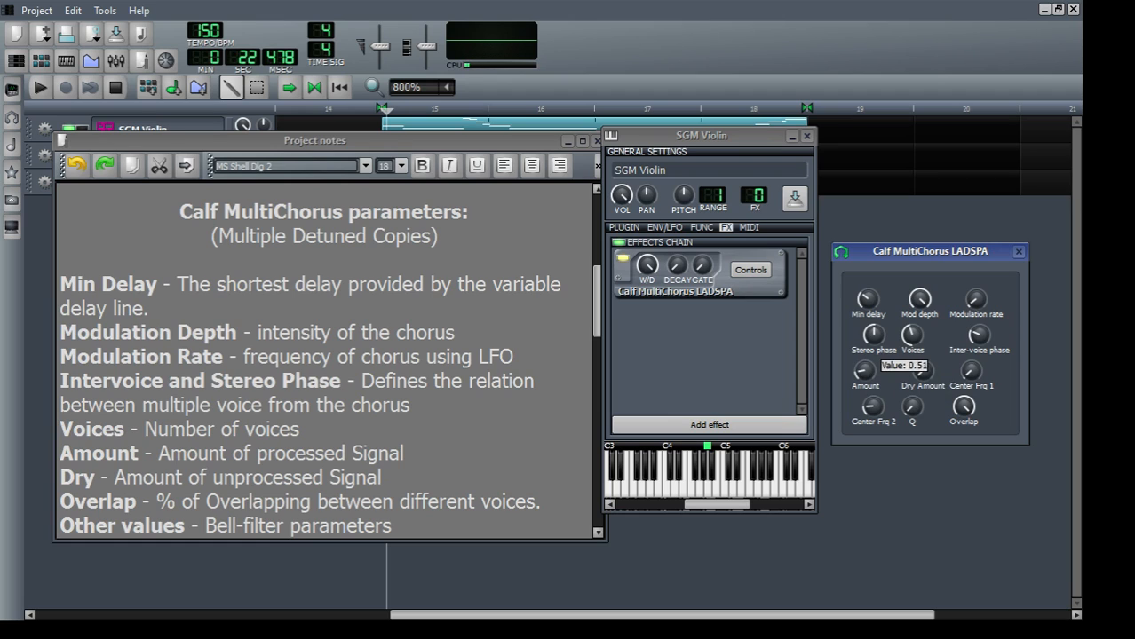
left_click_drag(869, 379, 869, 380)
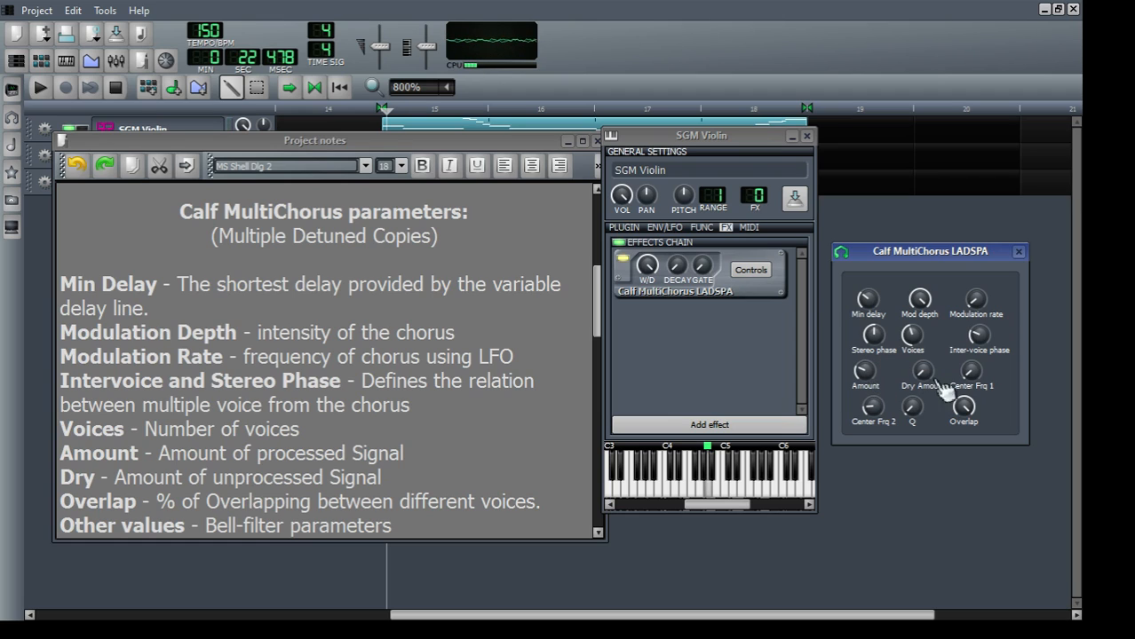
Step: Set the number of MultiChorus voices to 3
double_click(913, 336)
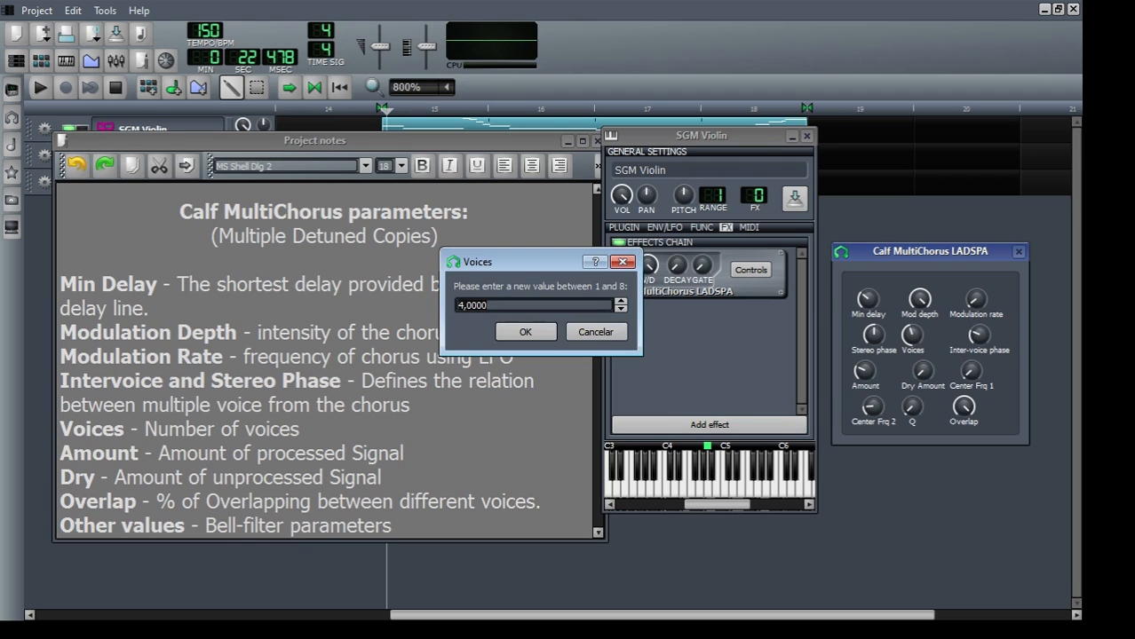
type("3")
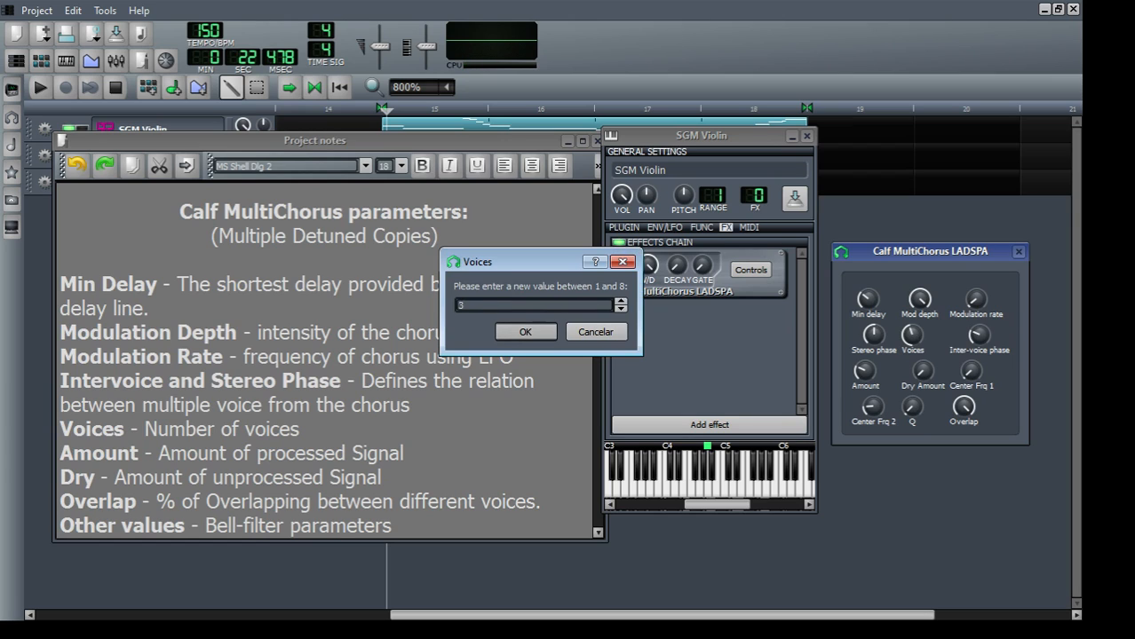
key("Return")
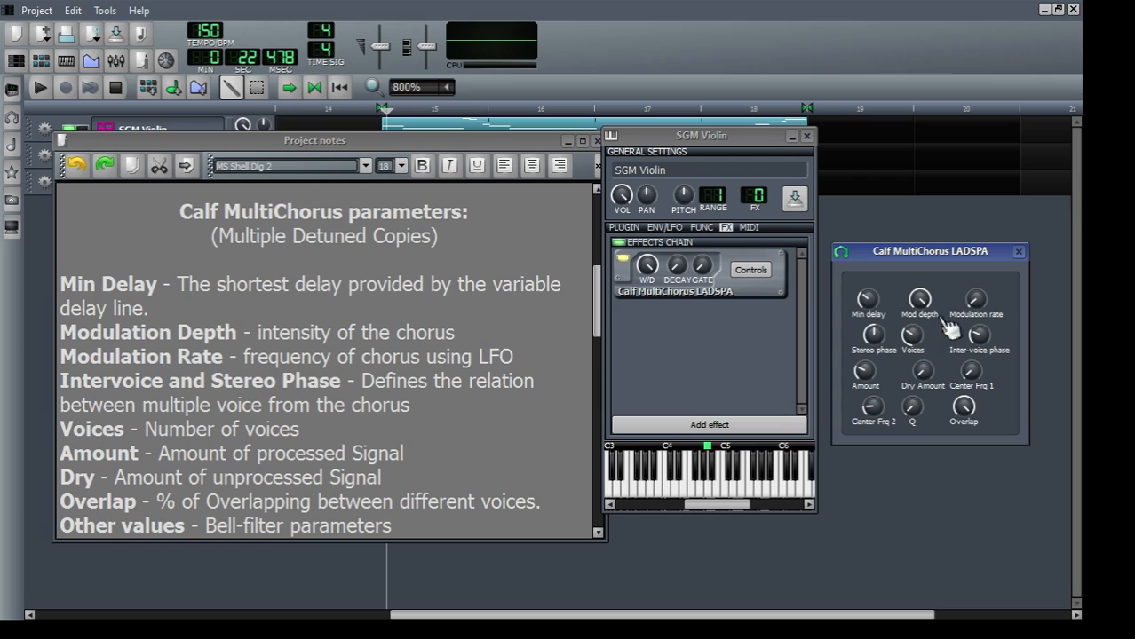
Step: Reduce the MultiChorus Mod depth well below its maximum, leaving the exact value entry without a new number
left_click(919, 300)
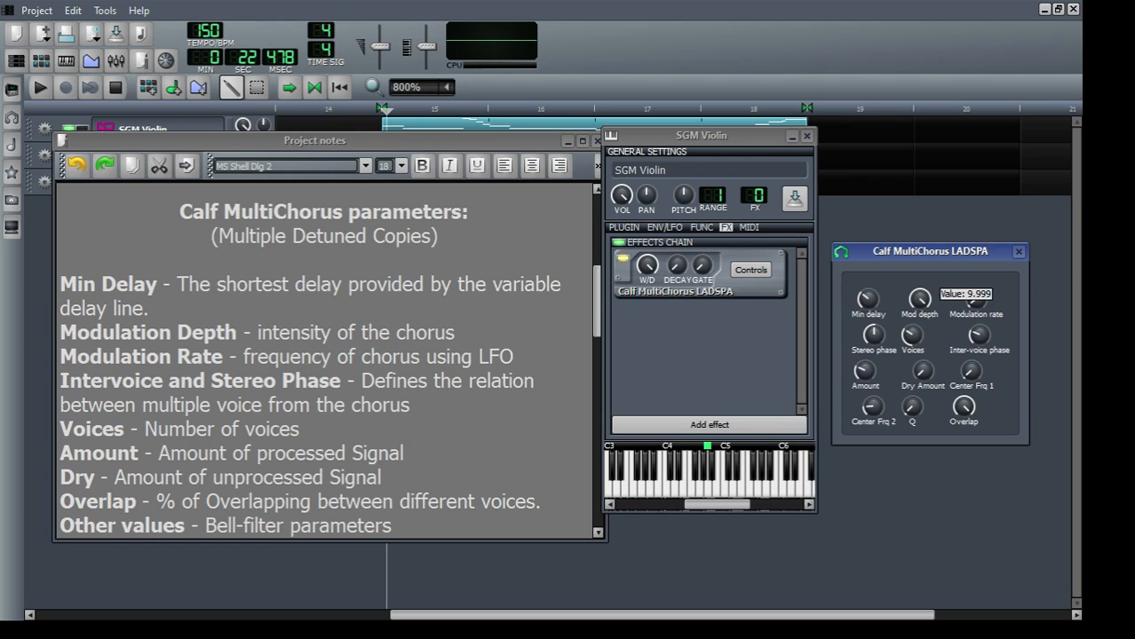
left_click_drag(920, 300, 929, 317)
left_click(922, 302)
mouse_move(921, 302)
left_mouse_down()
mouse_move(921, 318)
mouse_move(926, 306)
left_mouse_up()
double_click(924, 305)
left_click(602, 332)
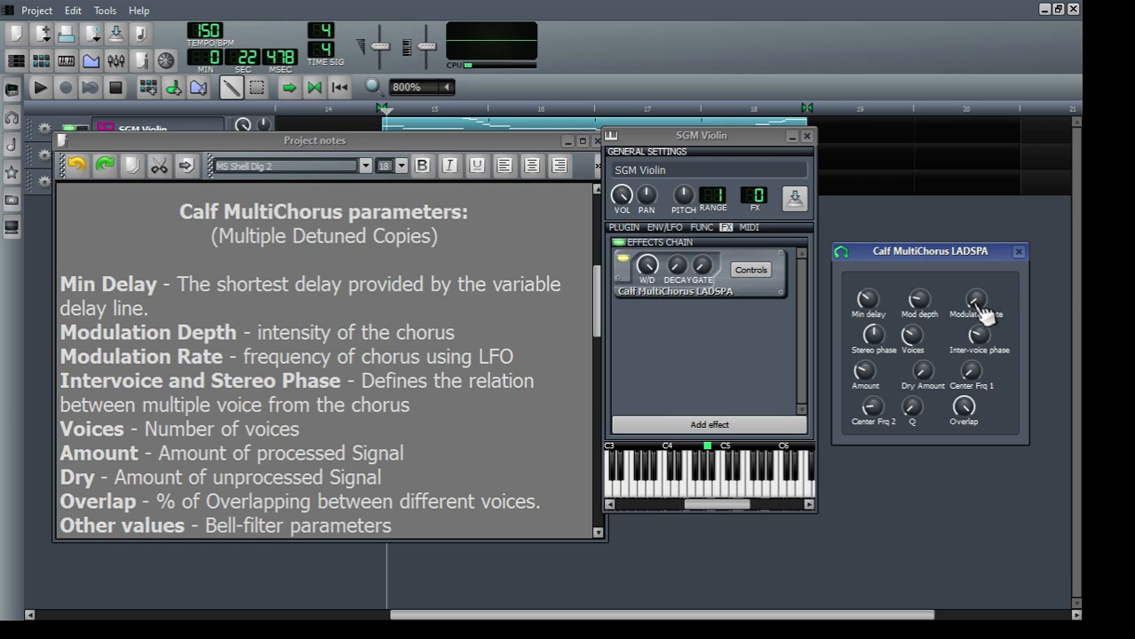
Step: Try a higher MultiChorus Modulation rate, bring it back down, and adjust the Inter-voice phase
left_click_drag(977, 304, 978, 273)
left_click_drag(987, 314, 977, 304)
left_click(982, 341)
left_click(980, 337)
left_click_drag(977, 341, 978, 400)
left_click(980, 342)
left_click_drag(981, 343, 992, 357)
Step: Bypass and re-enable the violin's MultiChorus while playing test notes to compare the adjusted sound
left_click(624, 260)
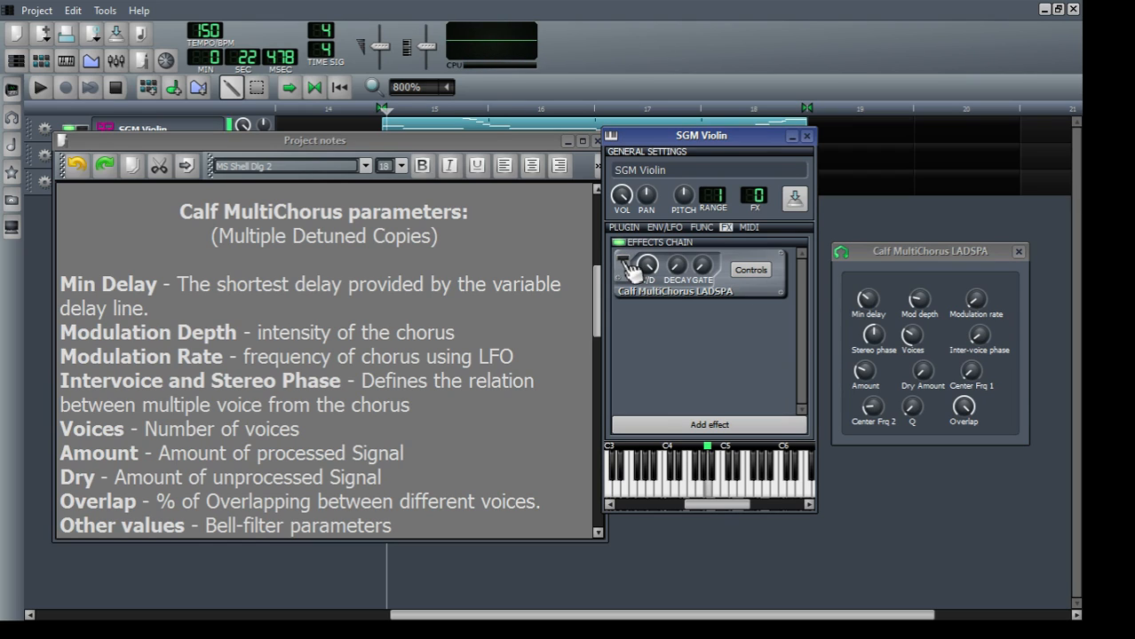
left_click(624, 261)
key("y")
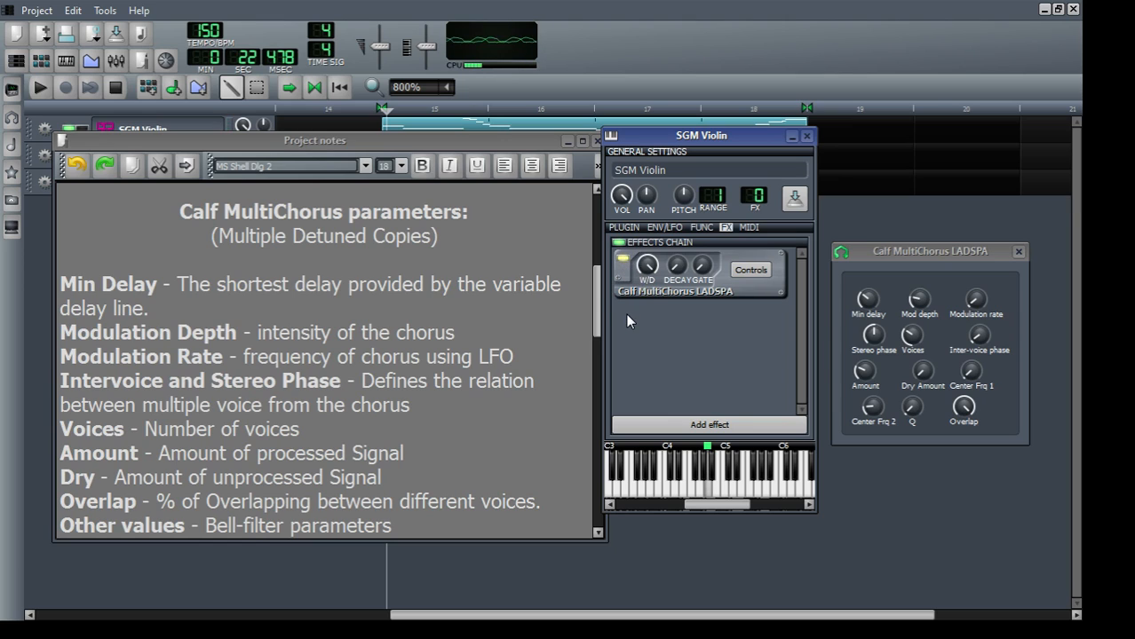
Step: Lower the MultiChorus Amount slightly and compare the violin with the effect bypassed and enabled
left_click(864, 372)
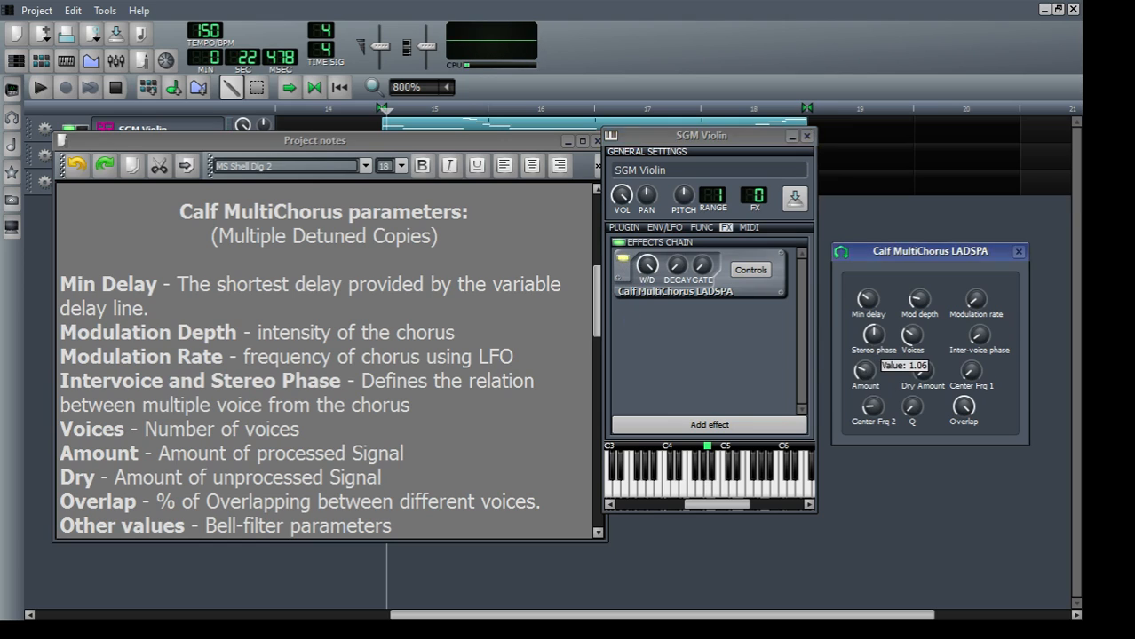
left_click_drag(864, 372, 863, 372)
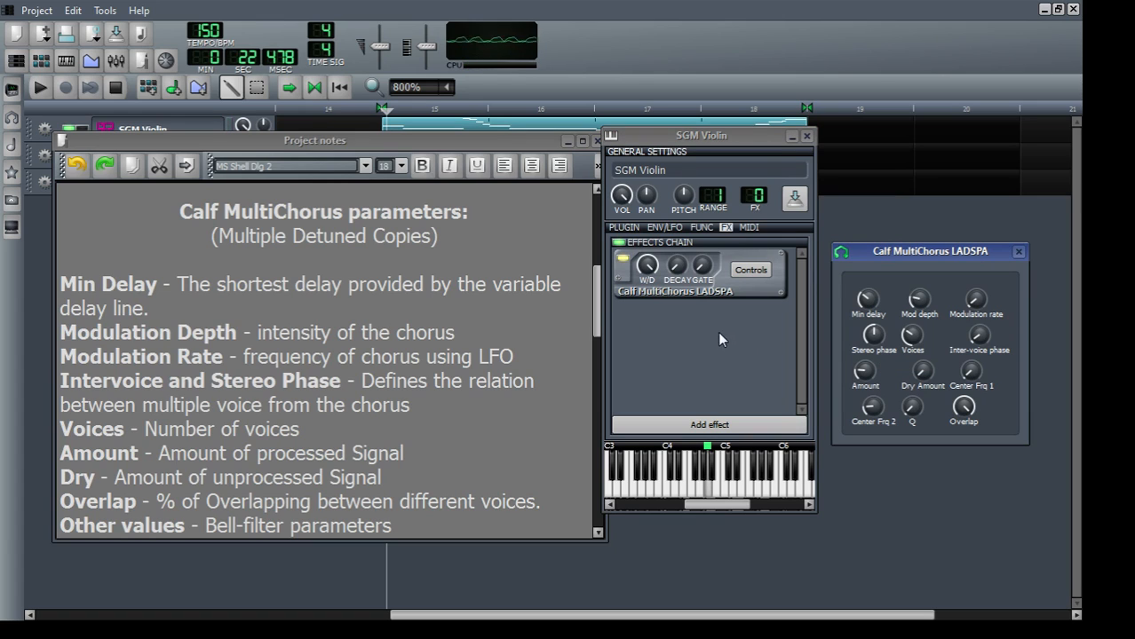
left_click(622, 259)
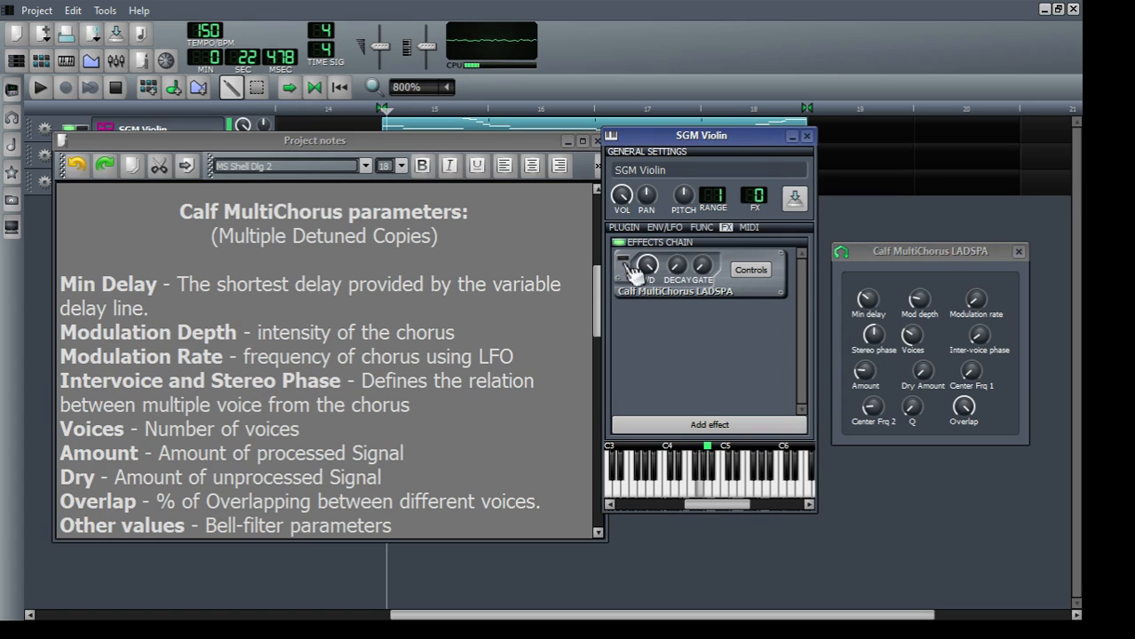
left_click(623, 260)
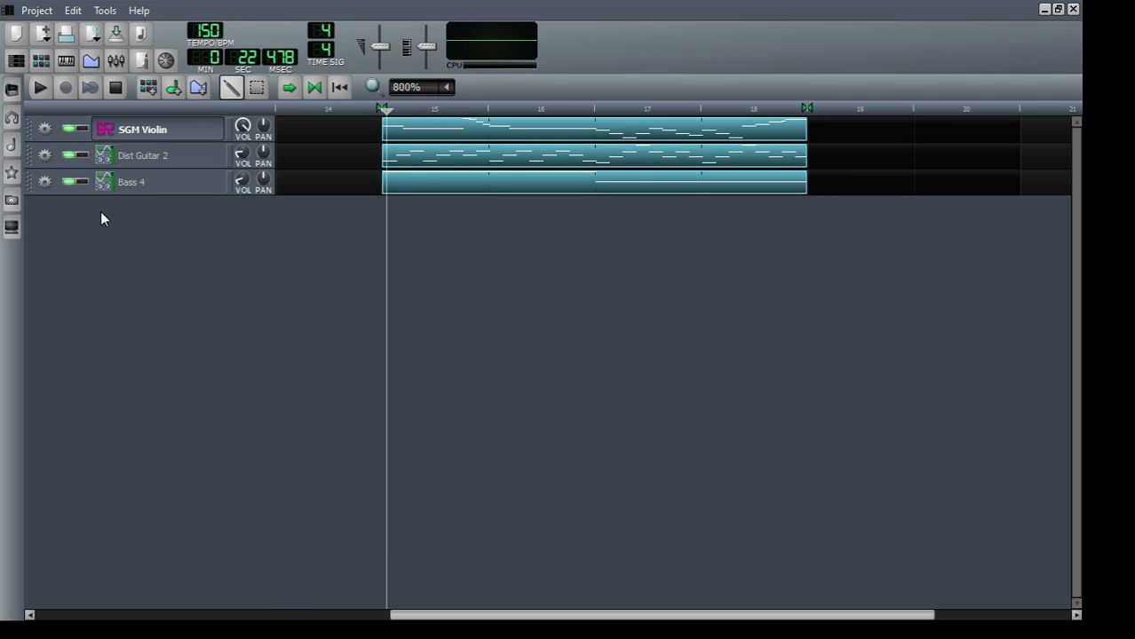
Step: Add the Calf Flanger LADSPA effect to the Bass 4 track's effects chain
left_click(135, 184)
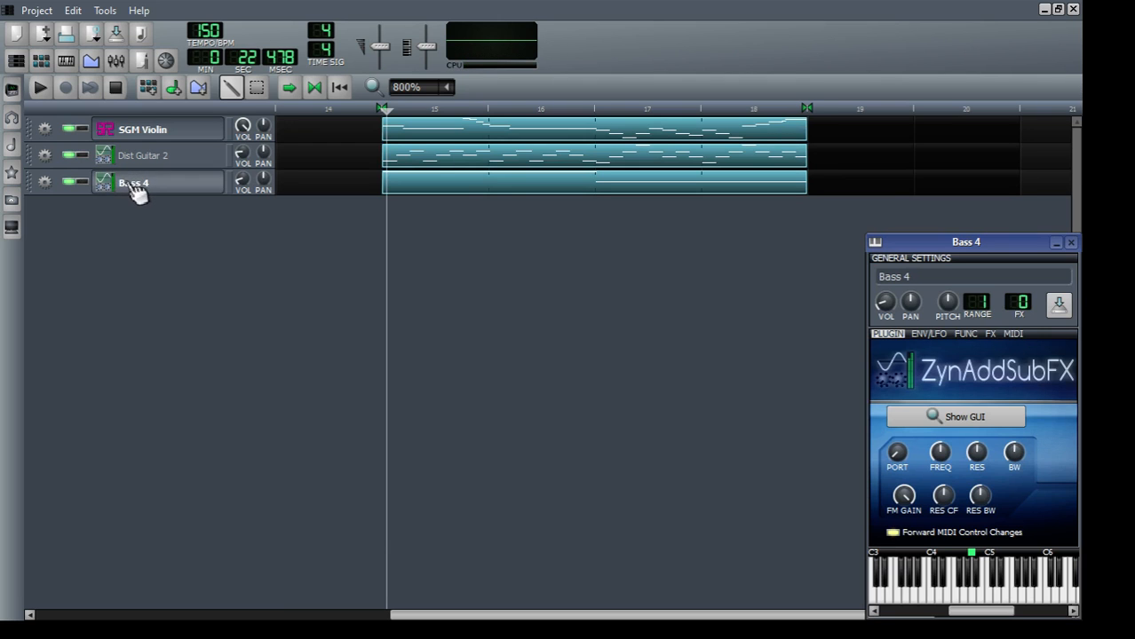
left_click_drag(958, 245, 480, 101)
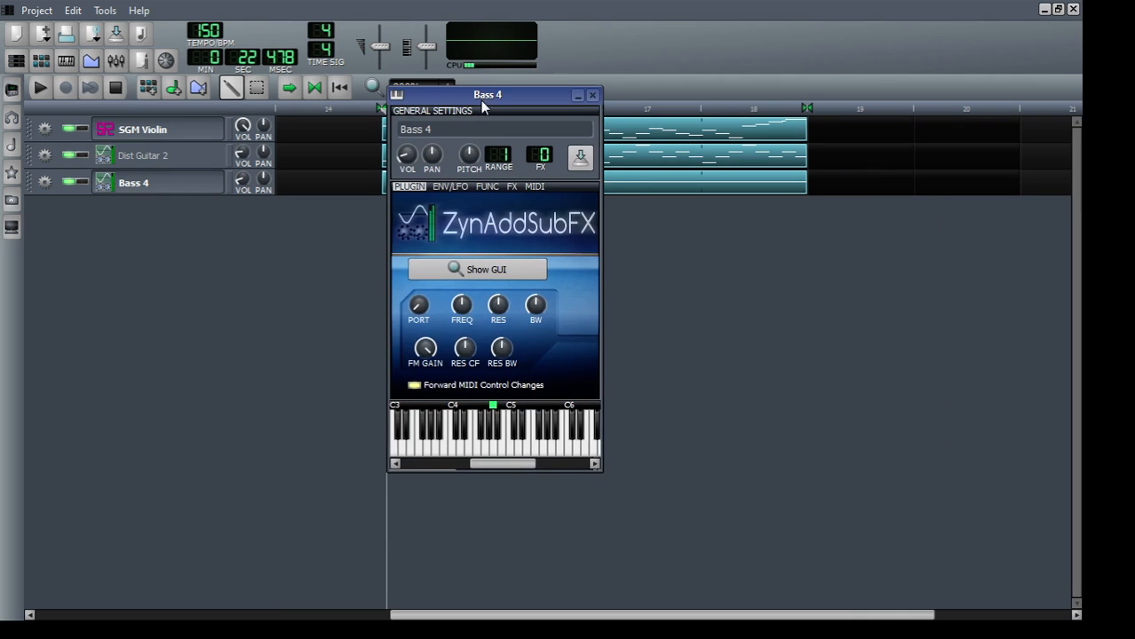
left_click(506, 182)
left_click(493, 383)
type("Ca")
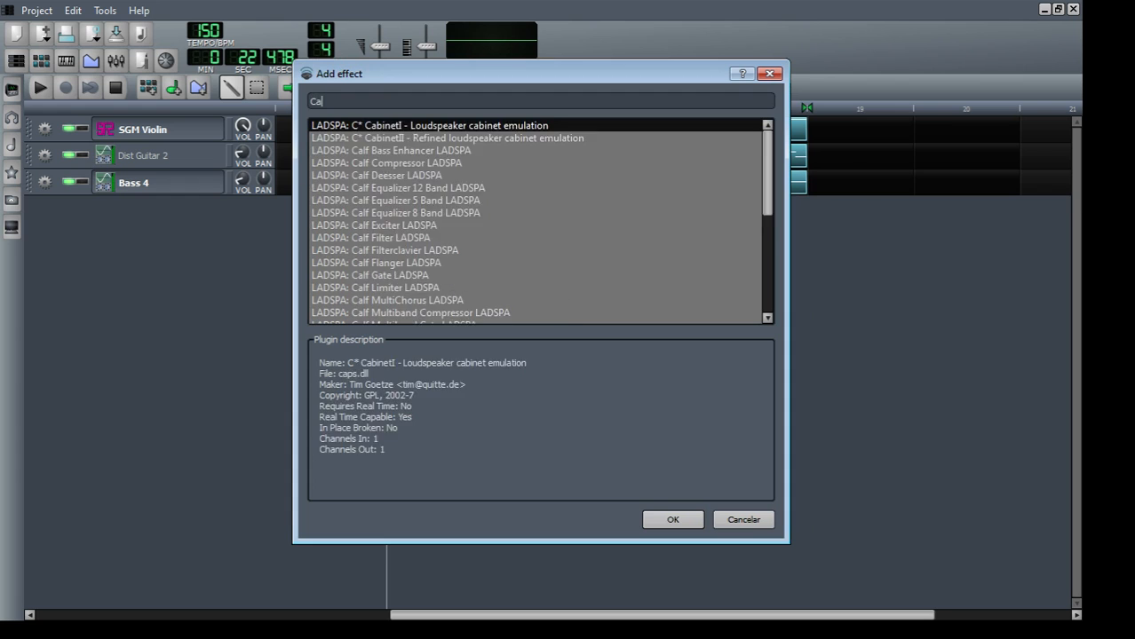
type("lf Flang")
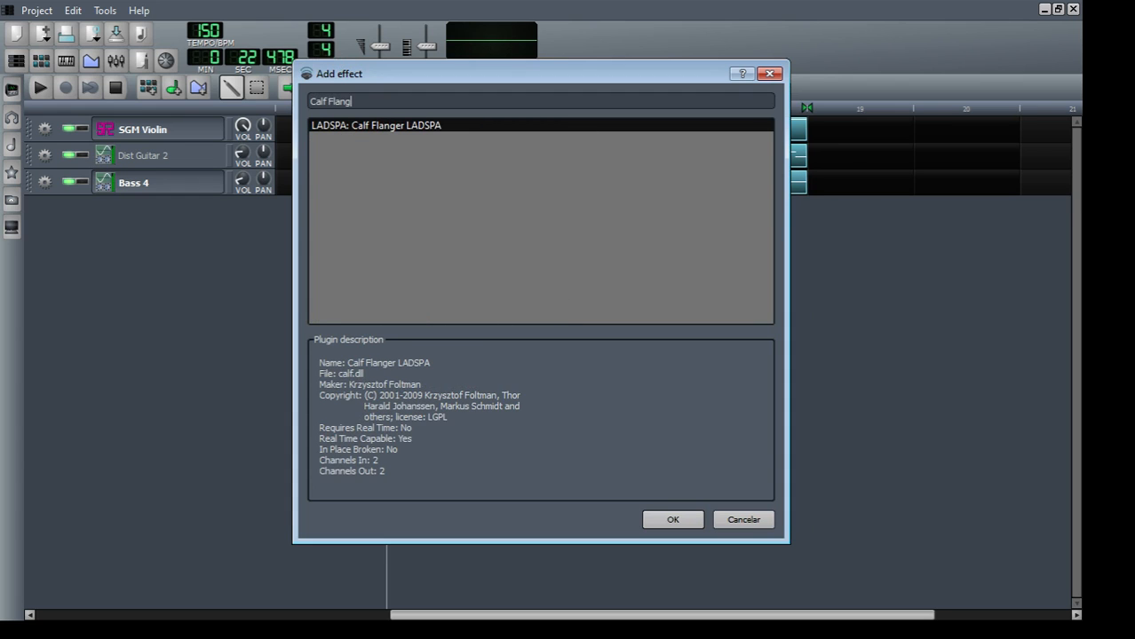
double_click(343, 127)
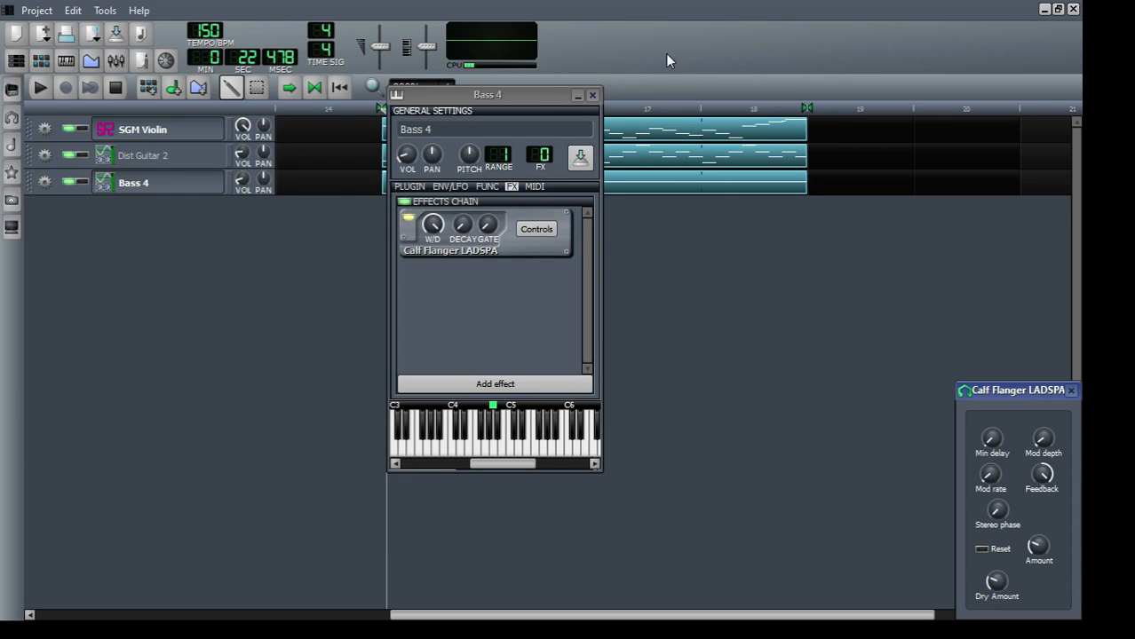
Step: Show the Calf Flanger parameter section of the project notes and arrange it beside the Bass 4 and flanger windows
left_click_drag(1042, 391, 831, 221)
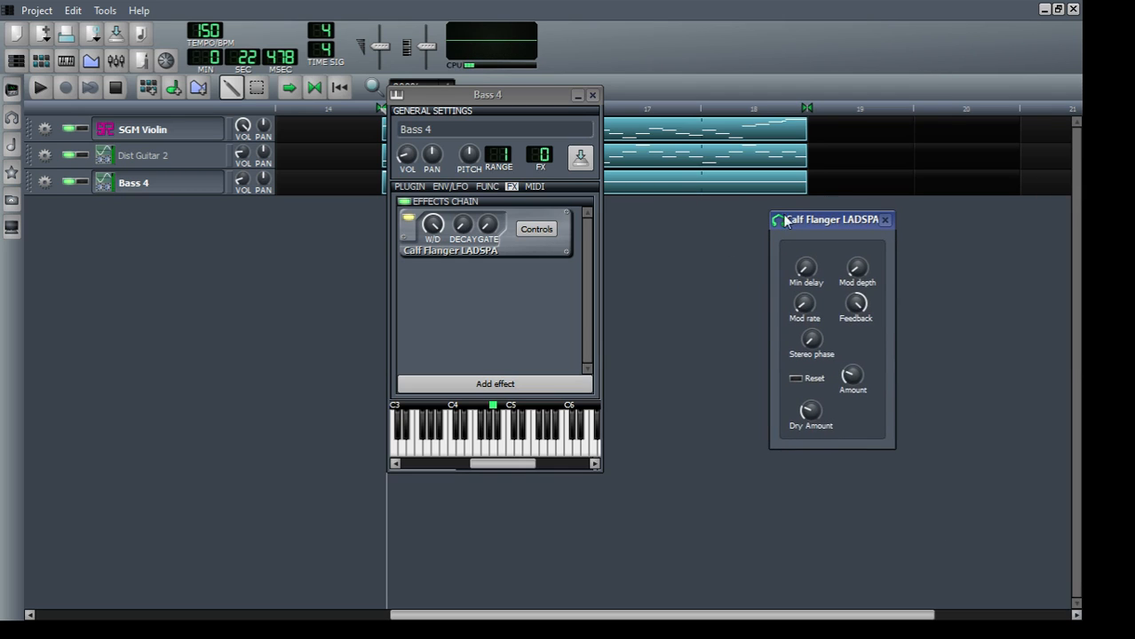
left_click(147, 63)
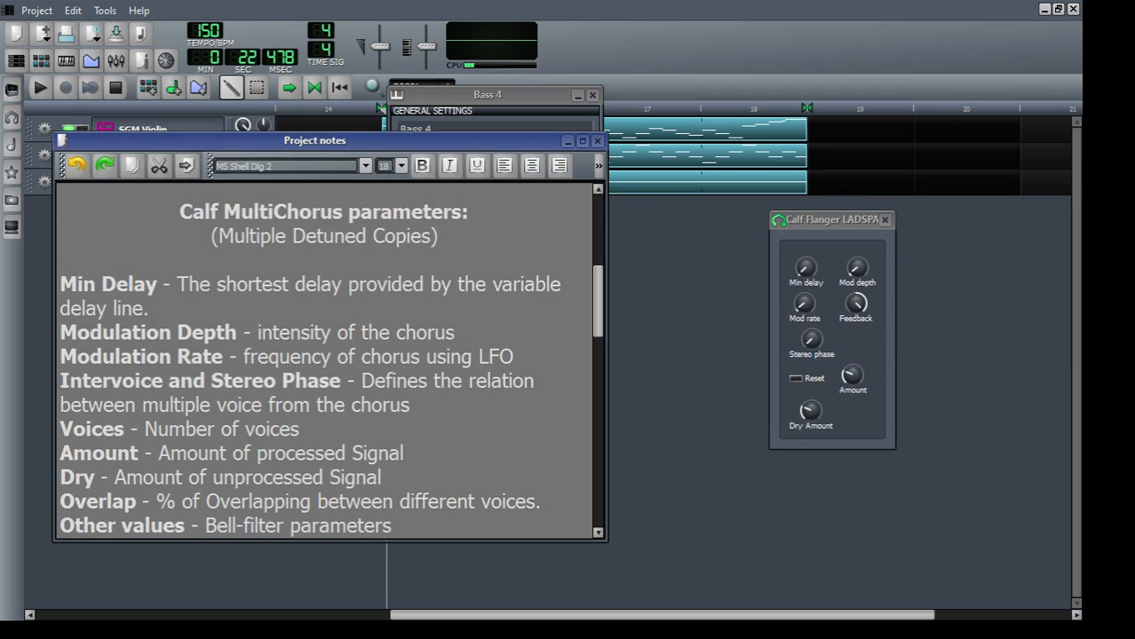
scroll(166, 222, "down", 6)
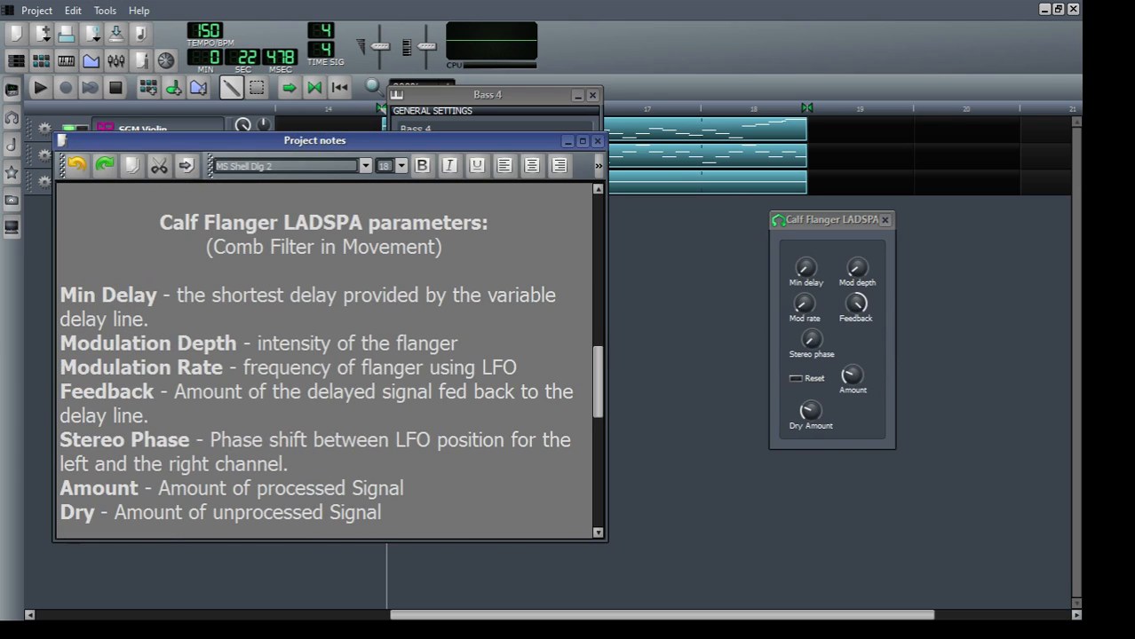
left_click_drag(556, 114, 757, 175)
left_click_drag(843, 231, 939, 207)
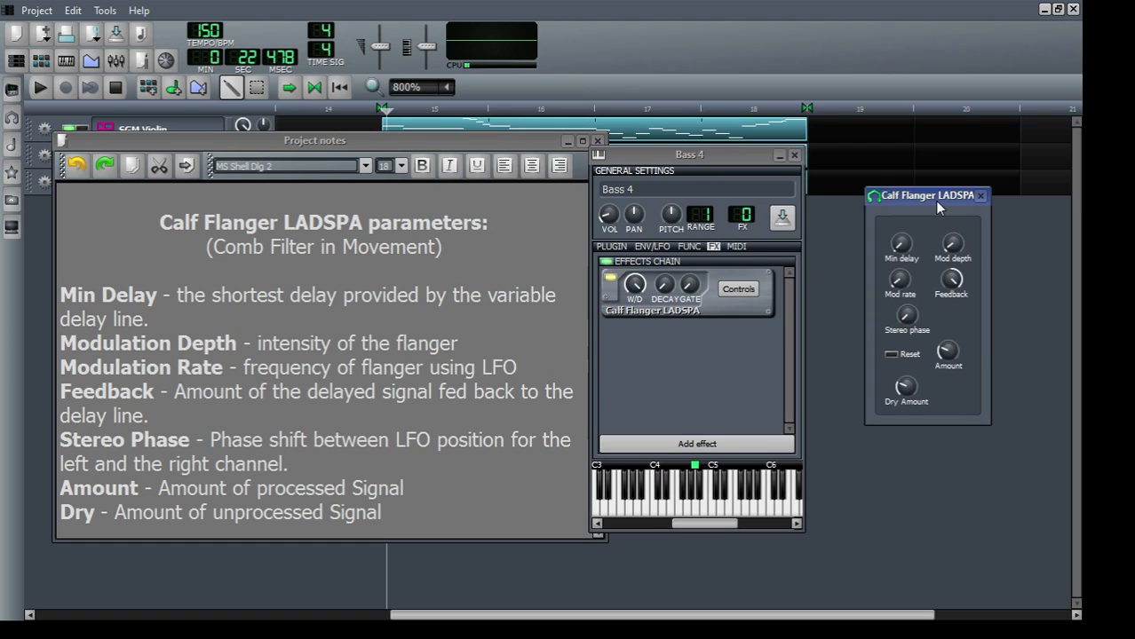
left_click_drag(724, 149, 759, 141)
Step: Bypass and re-enable the bass flanger and play test notes to hear its default sound
left_click(644, 271)
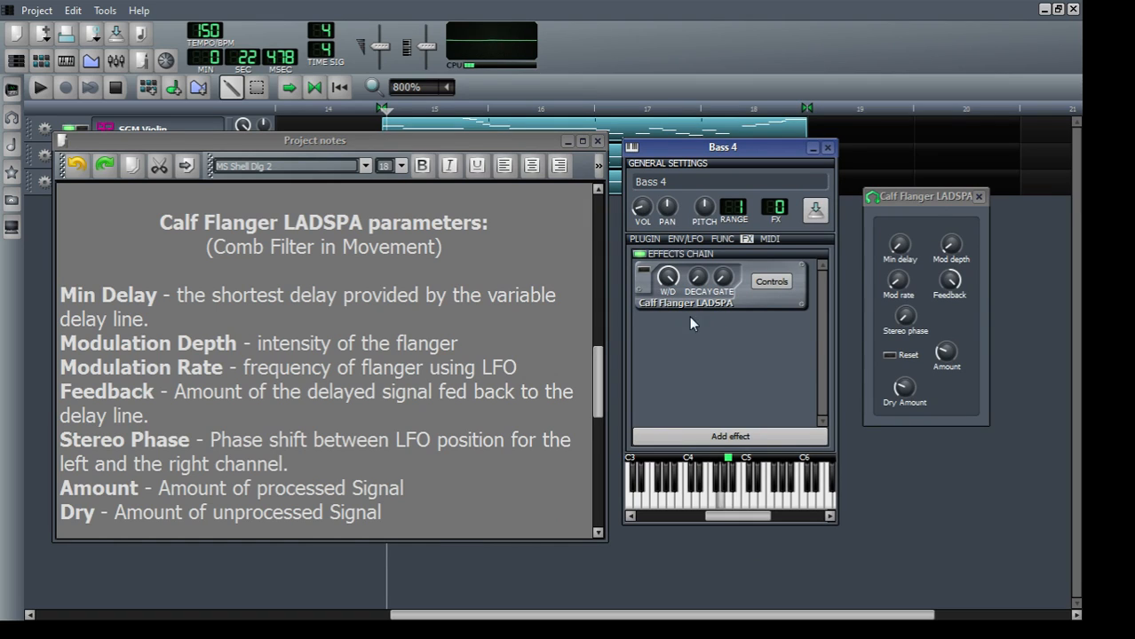
left_click(641, 270)
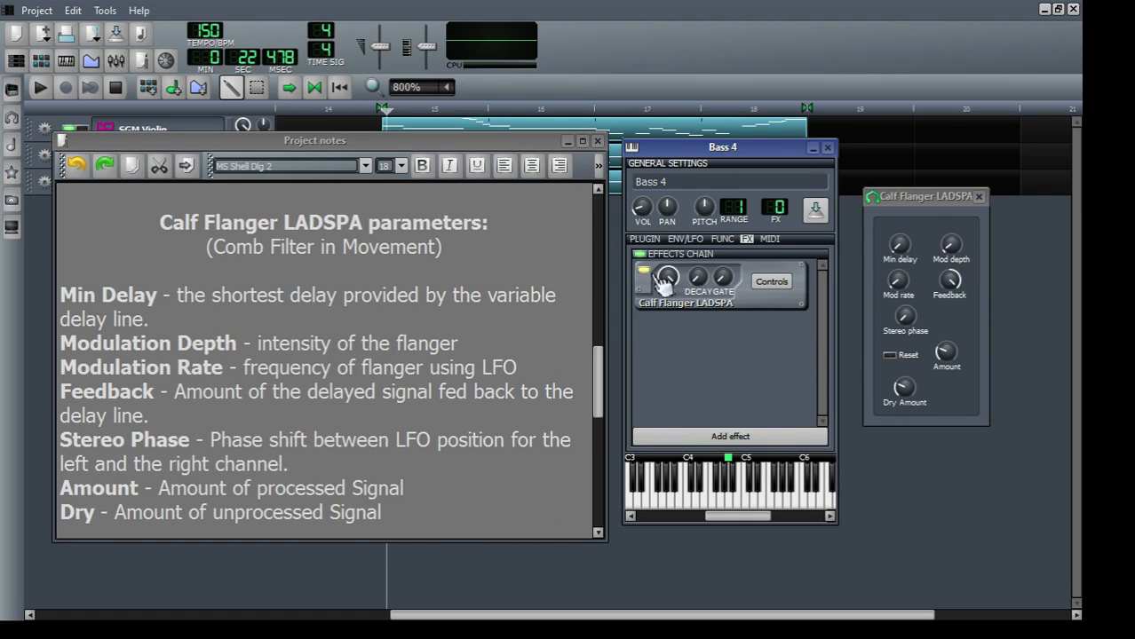
key("y")
key("t")
key("y")
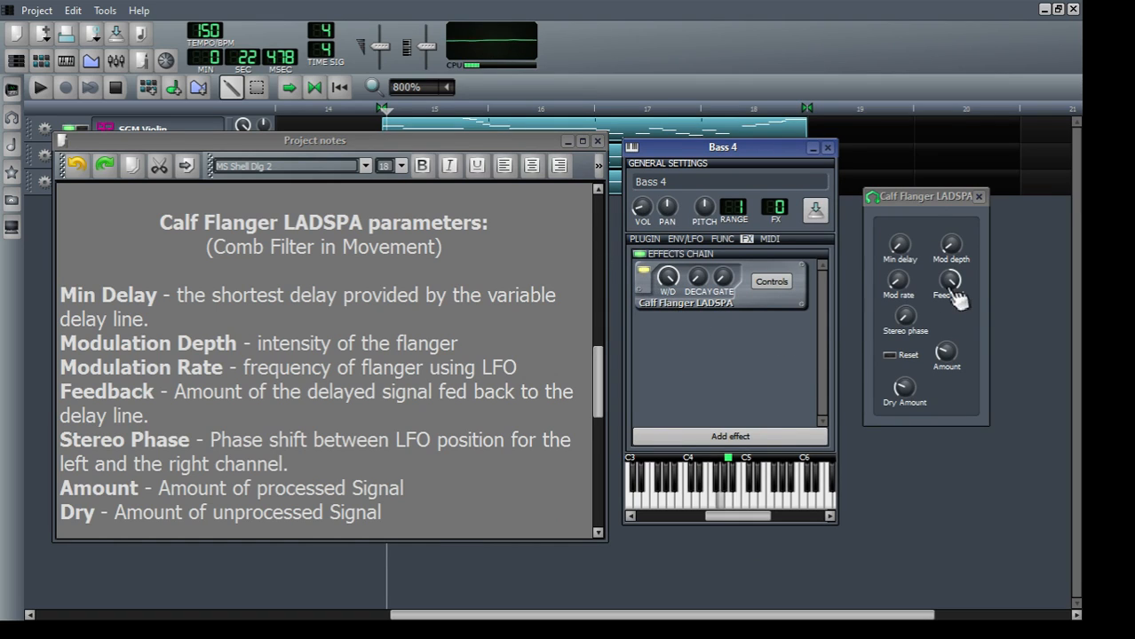
Step: Raise the flanger's Mod depth slightly while playing a test note on the bass
mouse_move(952, 255)
left_mouse_down()
mouse_move(949, 244)
mouse_move(952, 253)
left_mouse_up()
key("y")
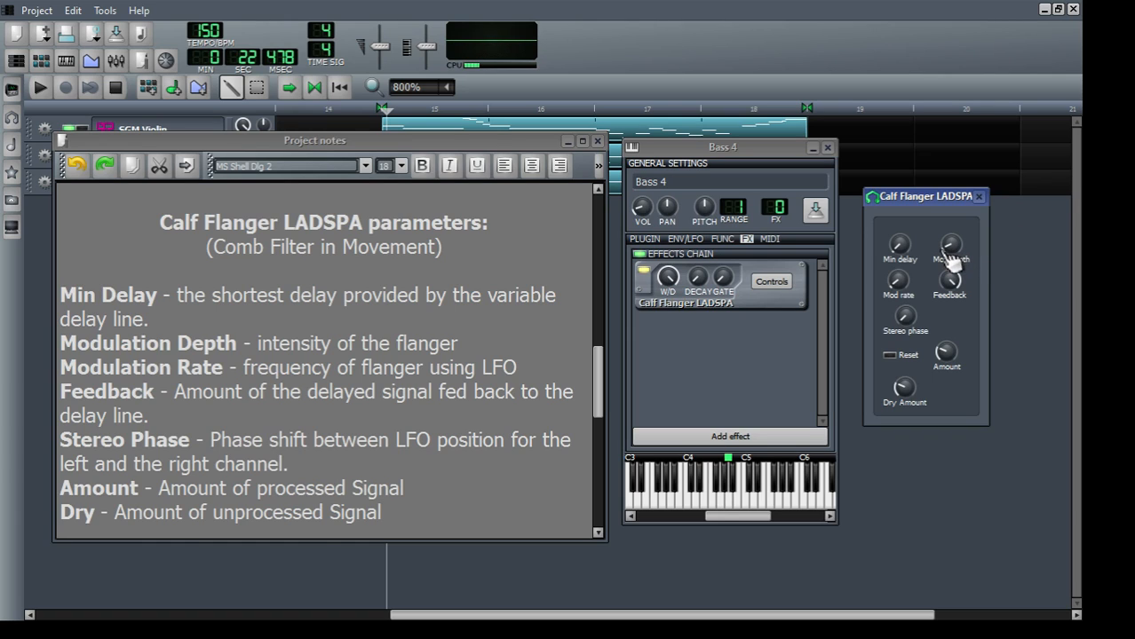
left_click_drag(952, 253, 956, 257)
Step: Lower the flanger's Dry Amount to its minimum and raise the Stereo phase
left_click(905, 395)
left_click_drag(904, 395, 905, 408)
left_click_drag(905, 316, 904, 312)
Step: Fine-tune the flanger's Mod depth and raise its Mod rate and Amount
left_click_drag(951, 245, 951, 240)
left_click_drag(899, 285, 902, 299)
left_click(902, 299)
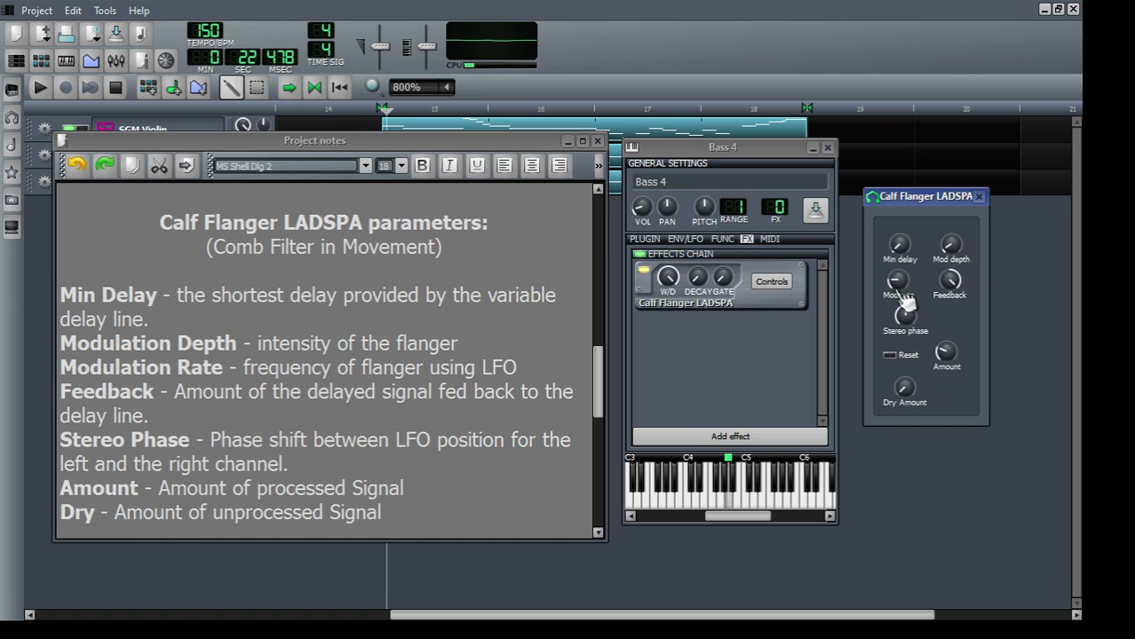
left_click(946, 354)
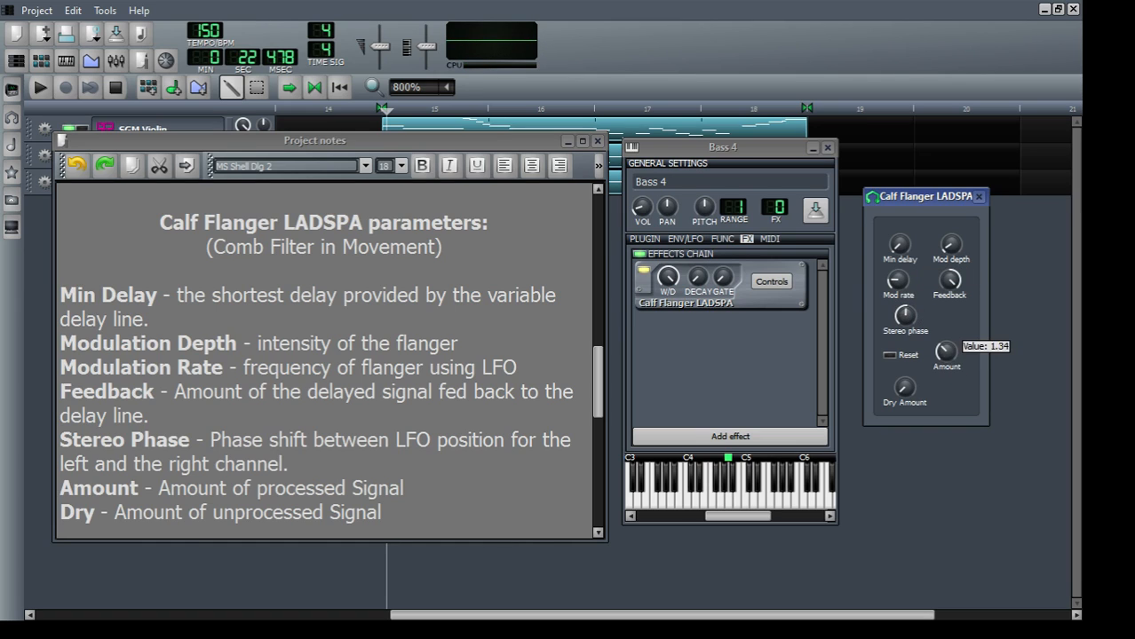
left_click(902, 293)
left_click(903, 293)
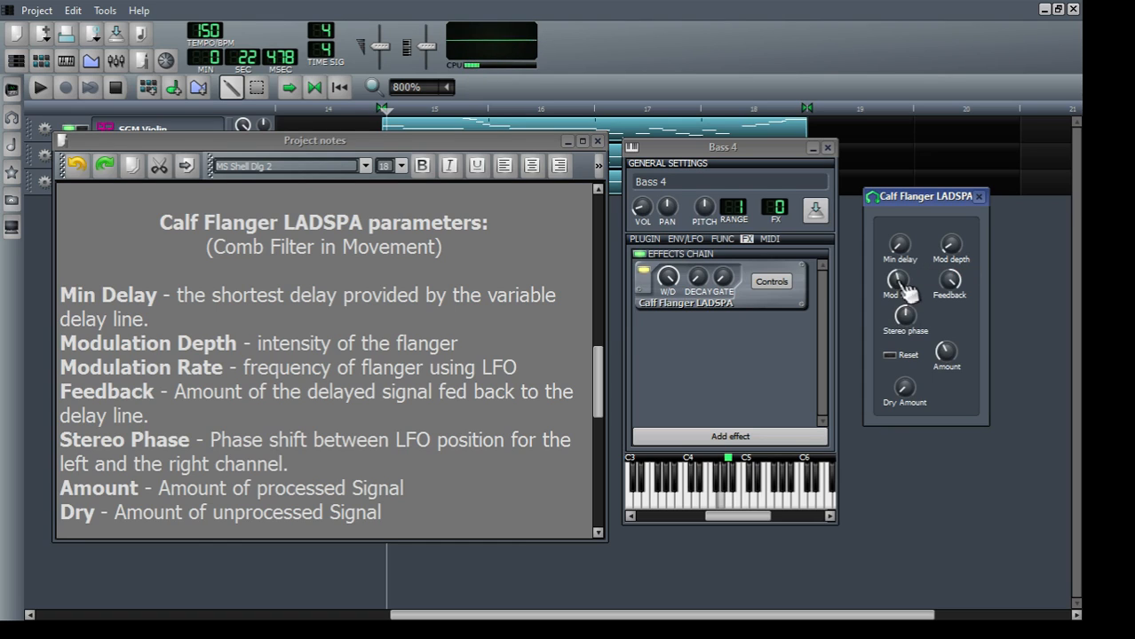
left_click(901, 283)
Step: Compare the bass sound with the adjusted flanger bypassed and enabled
left_click(689, 148)
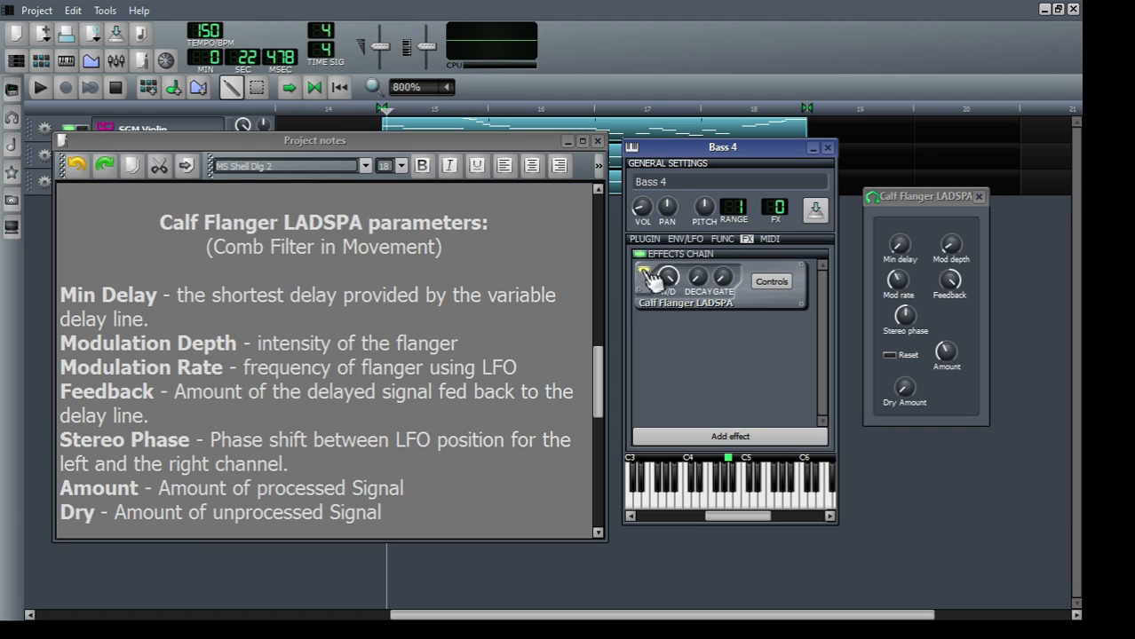
left_click(644, 273)
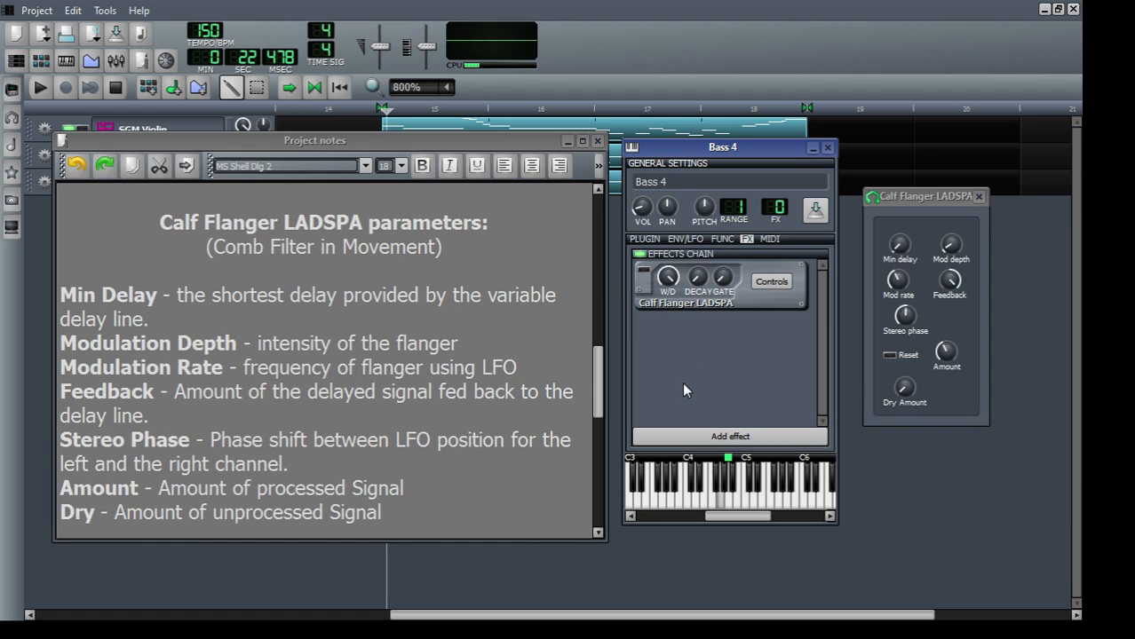
left_click(645, 271)
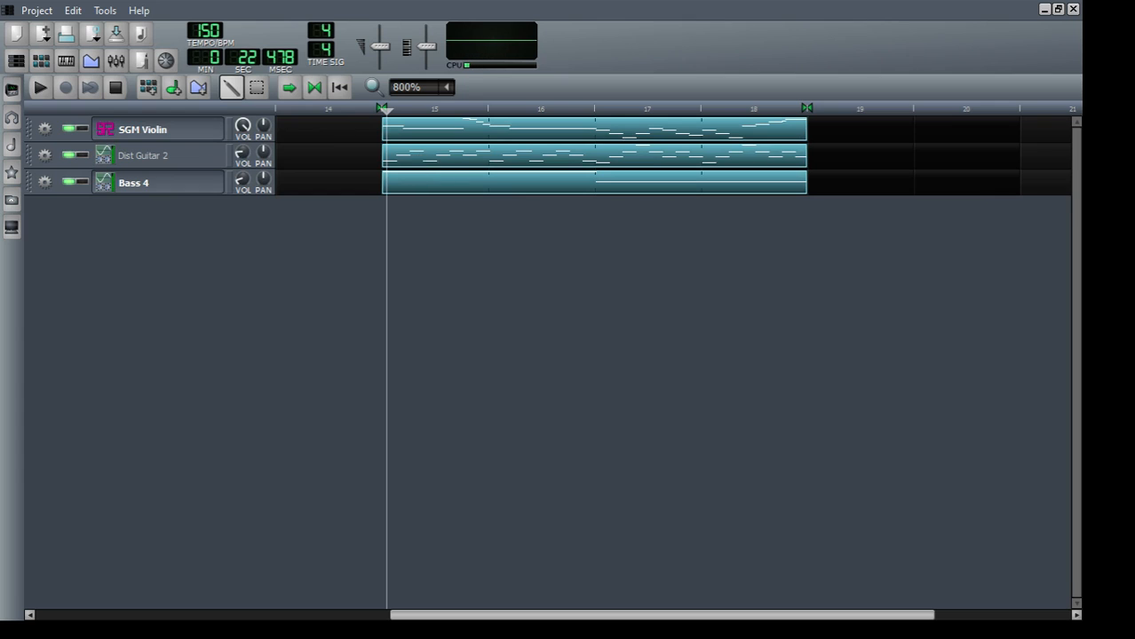
Step: Play the song, enter a new volume for the Bass 4 track, and pause playback
left_click(44, 94)
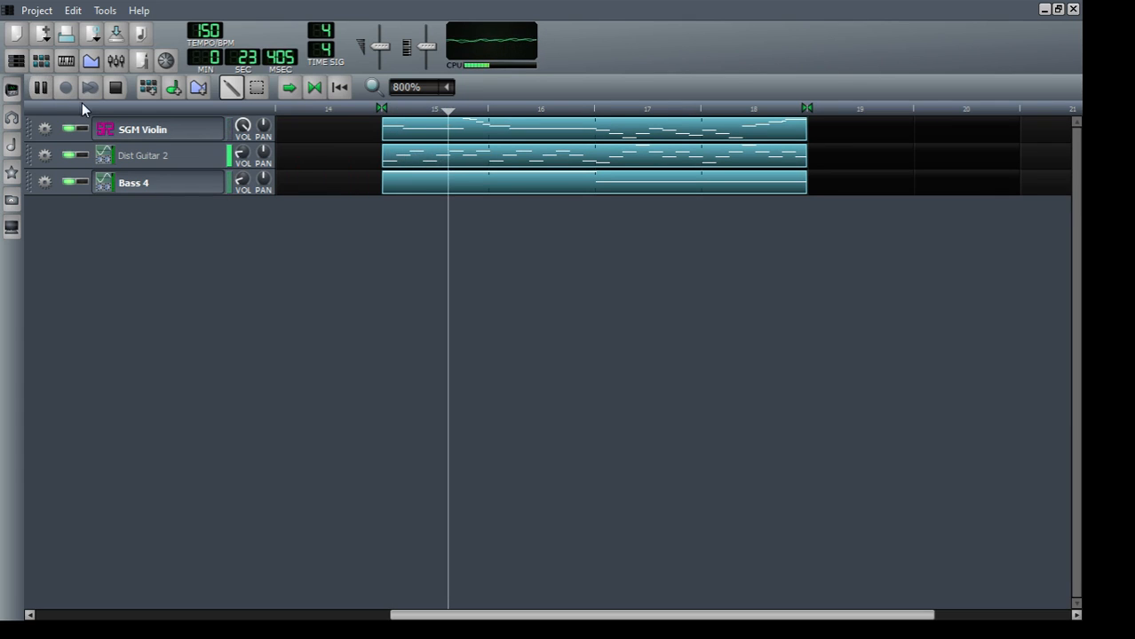
double_click(240, 184)
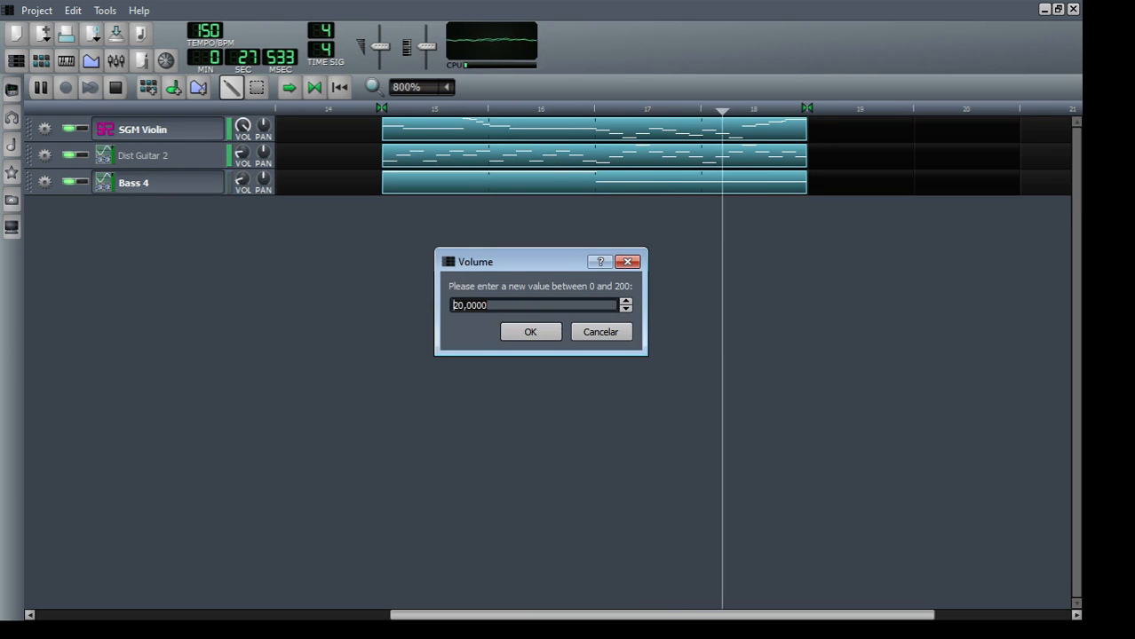
type("1")
key("Return")
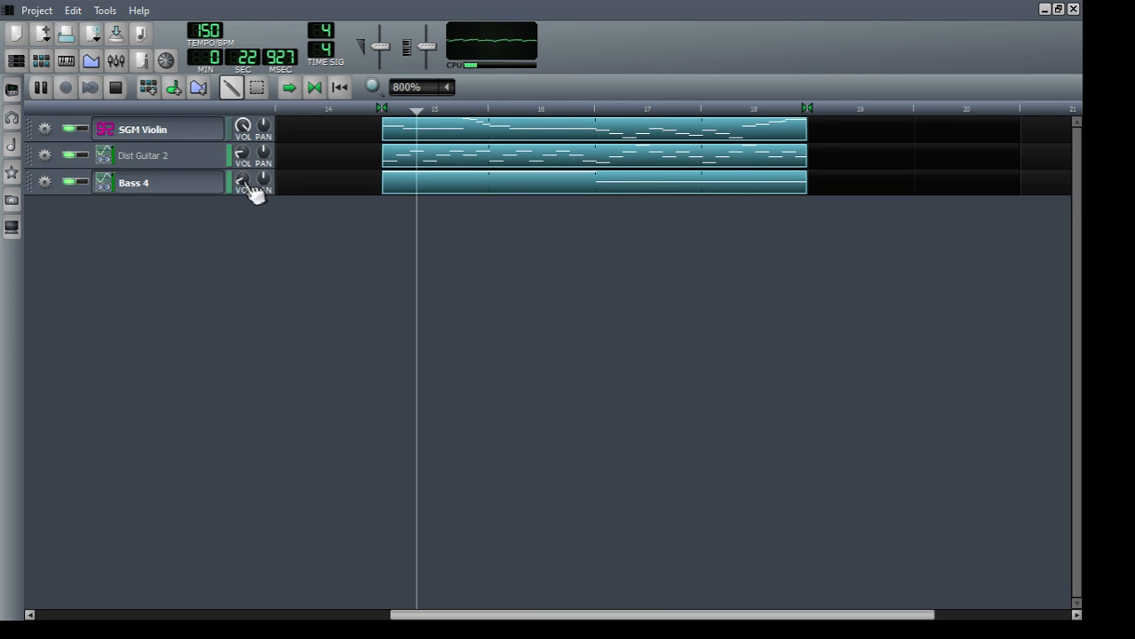
left_click(42, 93)
Step: Review the project notes, from the chorus and flanger overview to the closing points on sound adjustment and creation
left_click(140, 60)
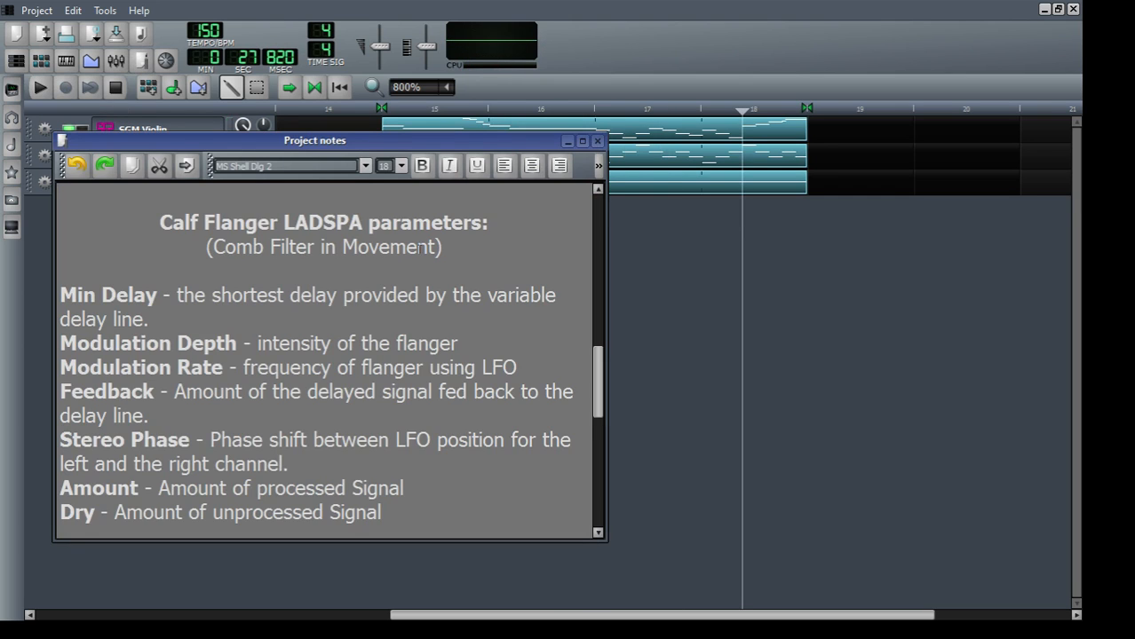
scroll(328, 355, "down", 5)
scroll(311, 360, "down", 2)
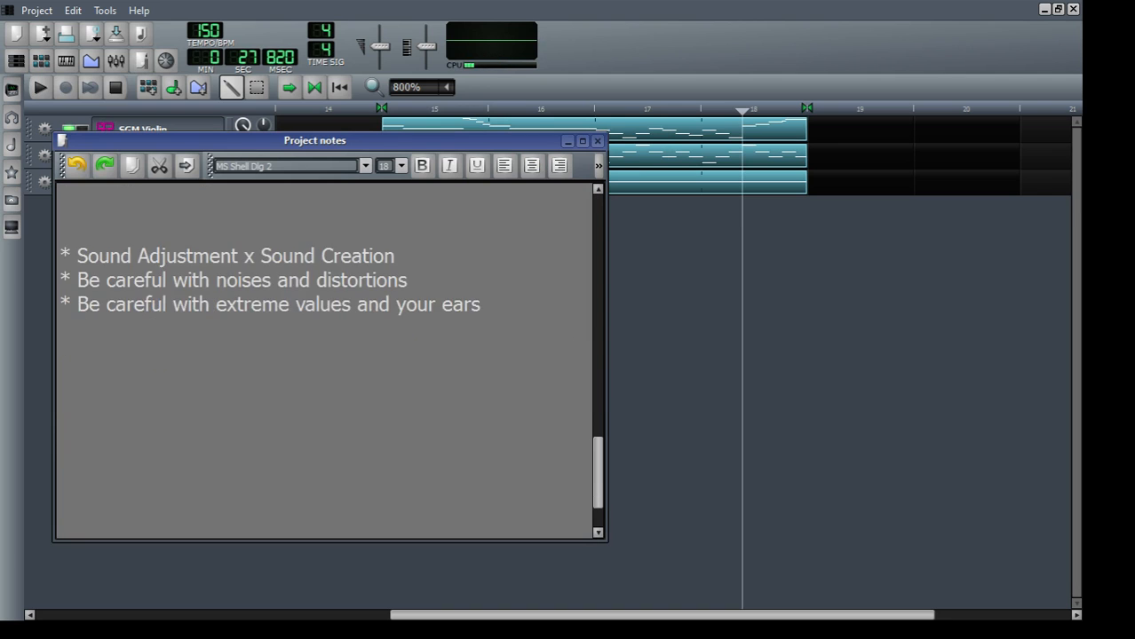
scroll(309, 360, "up", 11)
scroll(327, 359, "up", 8)
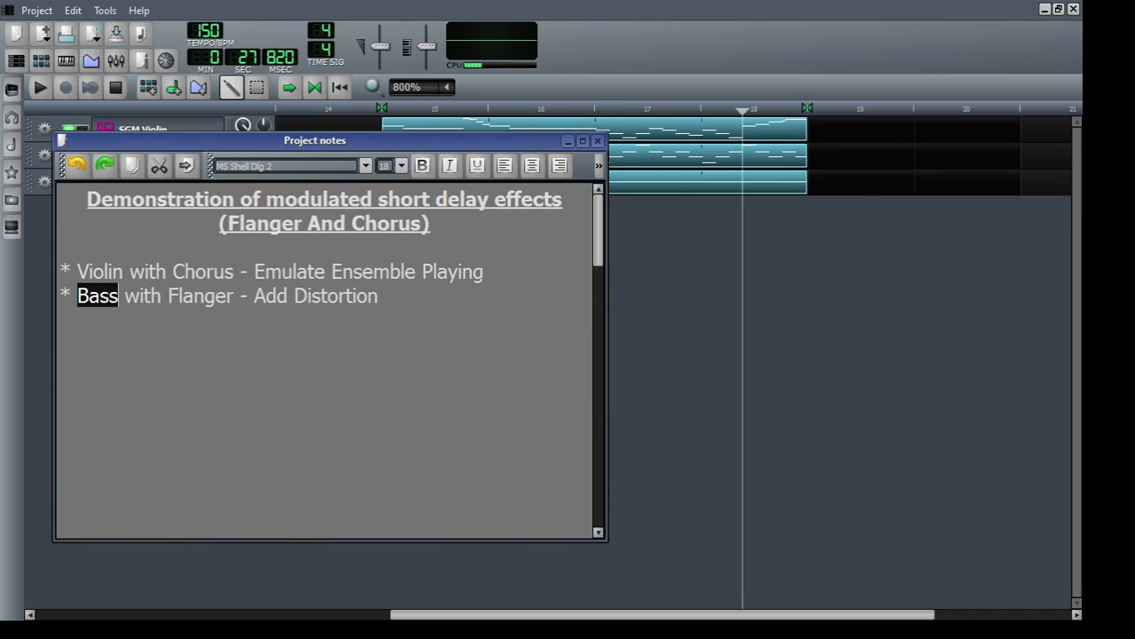
scroll(292, 329, "down", 15)
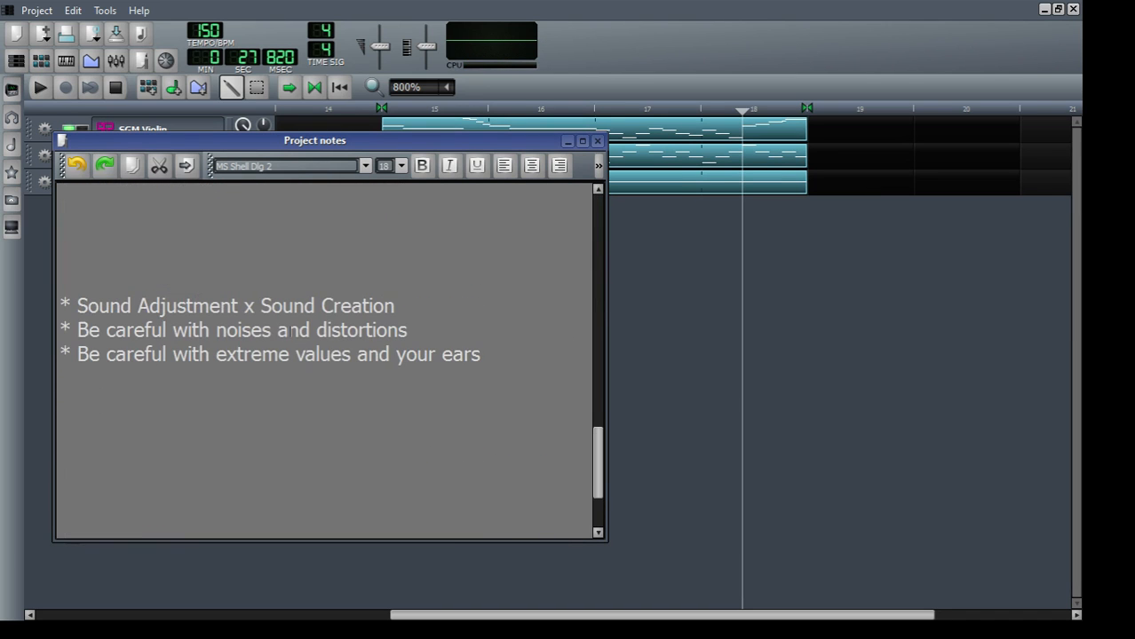
Step: Highlight "Adjustment", "Creation", "extreme values" and "distortions" in turn while reading the closing notes
double_click(194, 305)
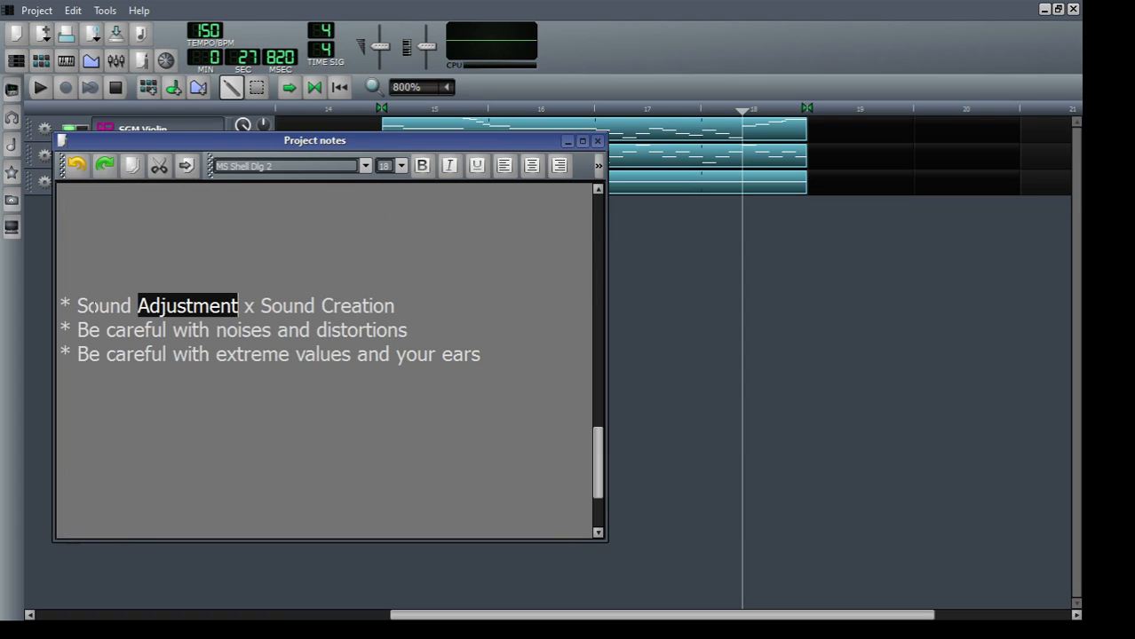
double_click(345, 303)
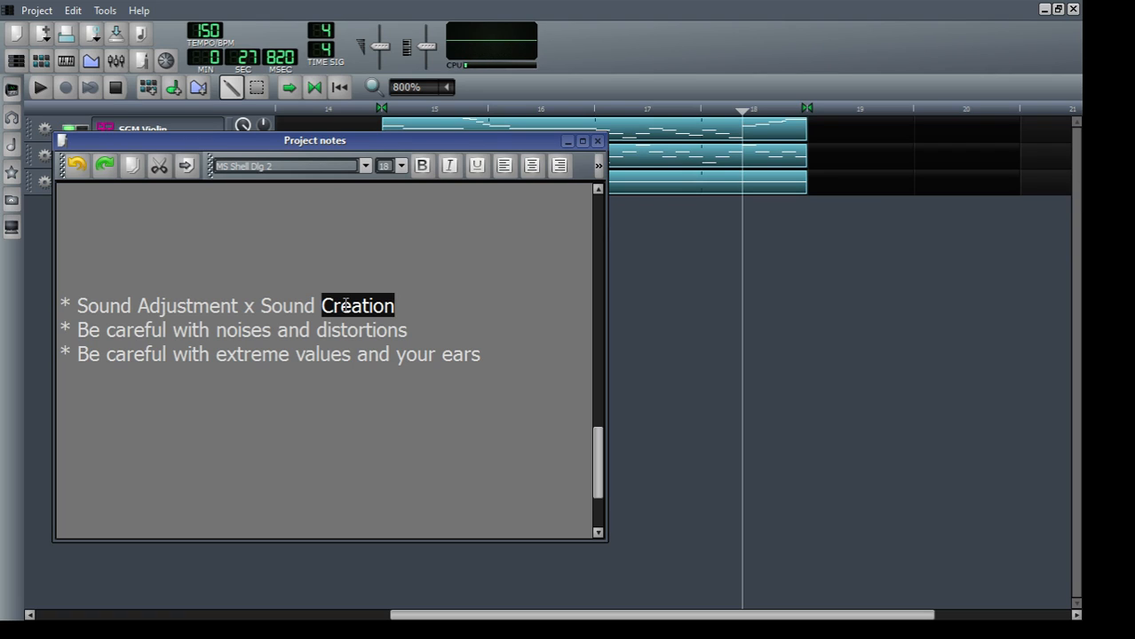
left_click(253, 330)
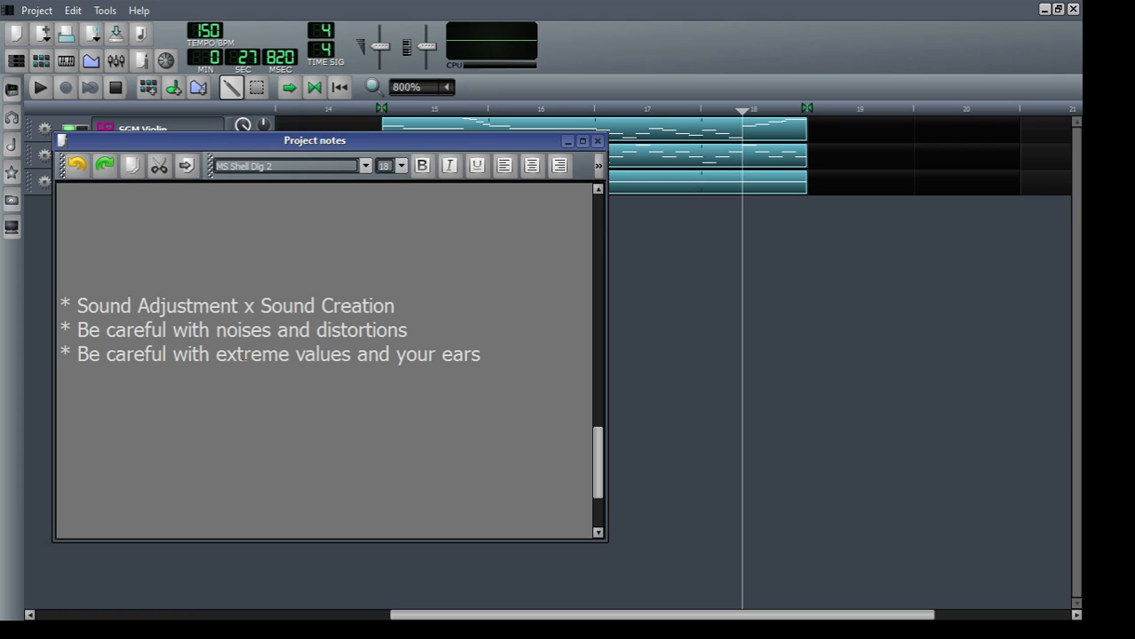
left_click_drag(210, 355, 350, 356)
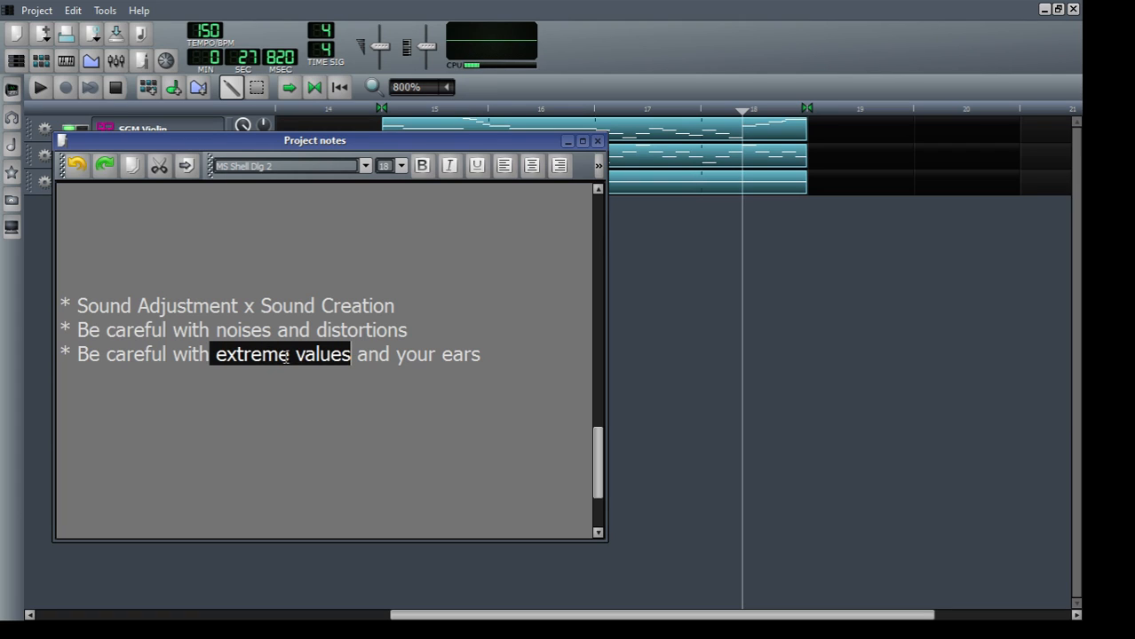
double_click(245, 330)
left_click(247, 331)
double_click(382, 331)
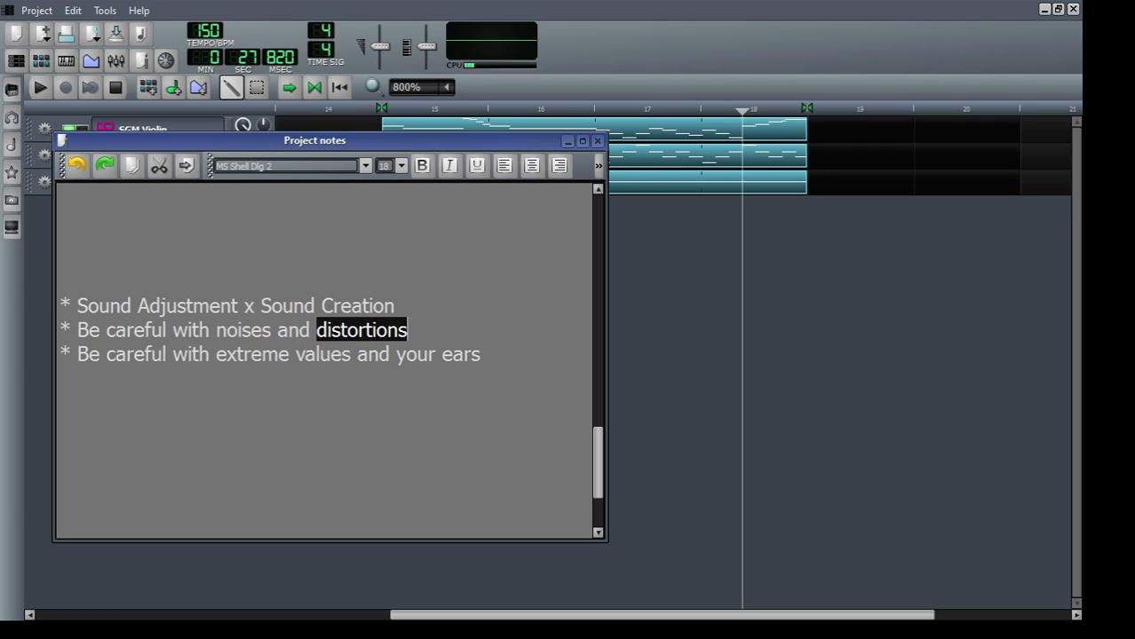
left_click(382, 332)
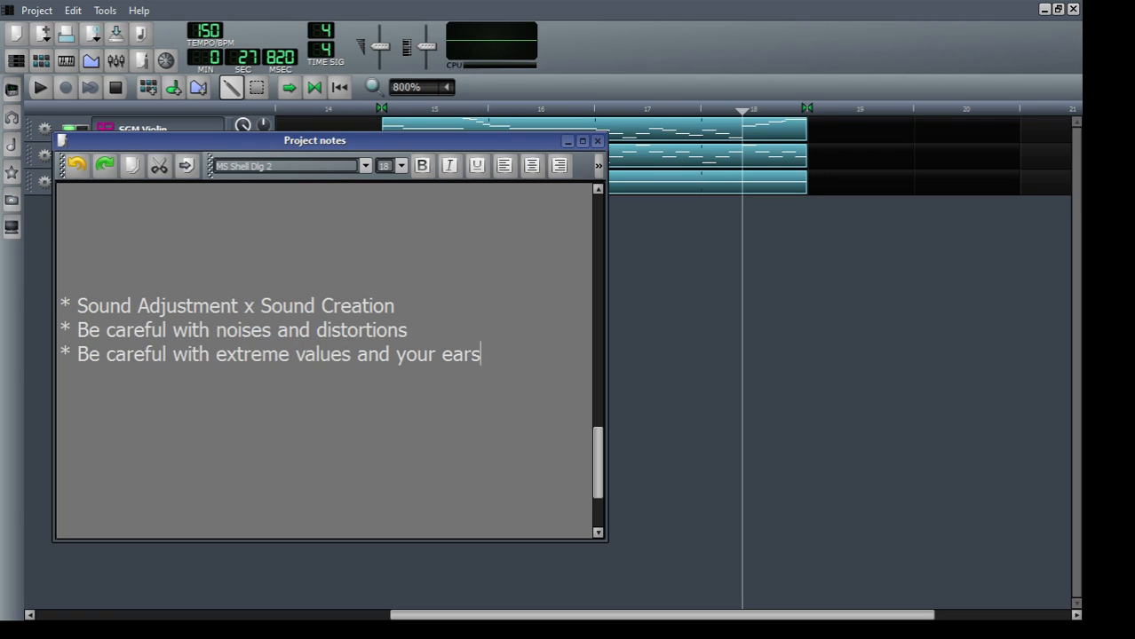